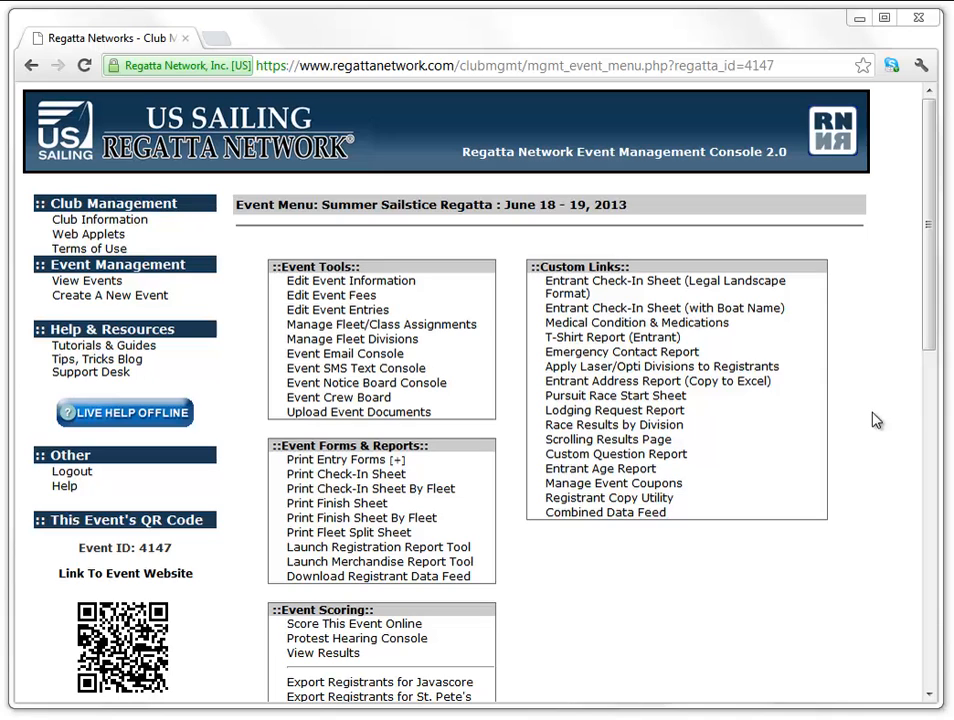
- Open online scoring for the event and start recording the Etchells, J/24, PHRF Spin A and PHRF Spin B fleets together
scroll(876, 421, "down", 1)
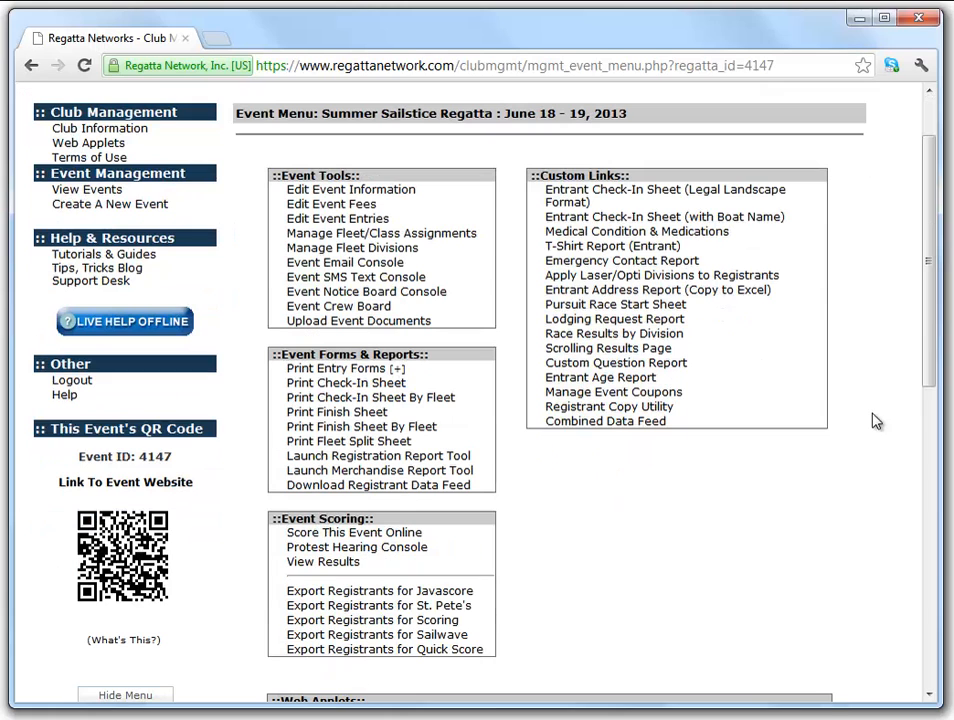
left_click(405, 534)
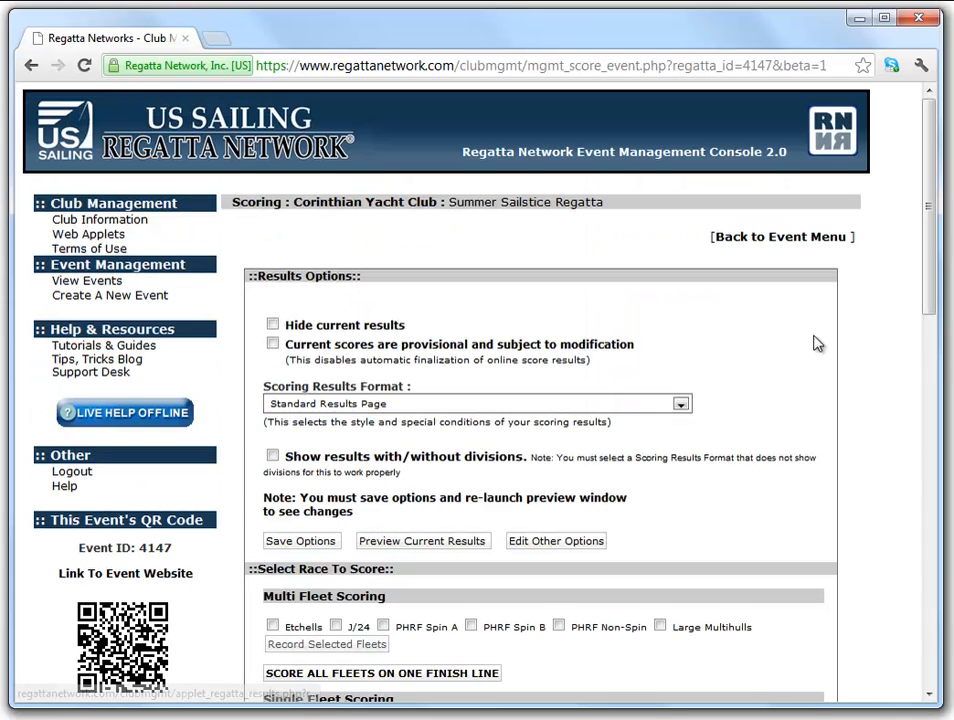
scroll(872, 347, "down", 1)
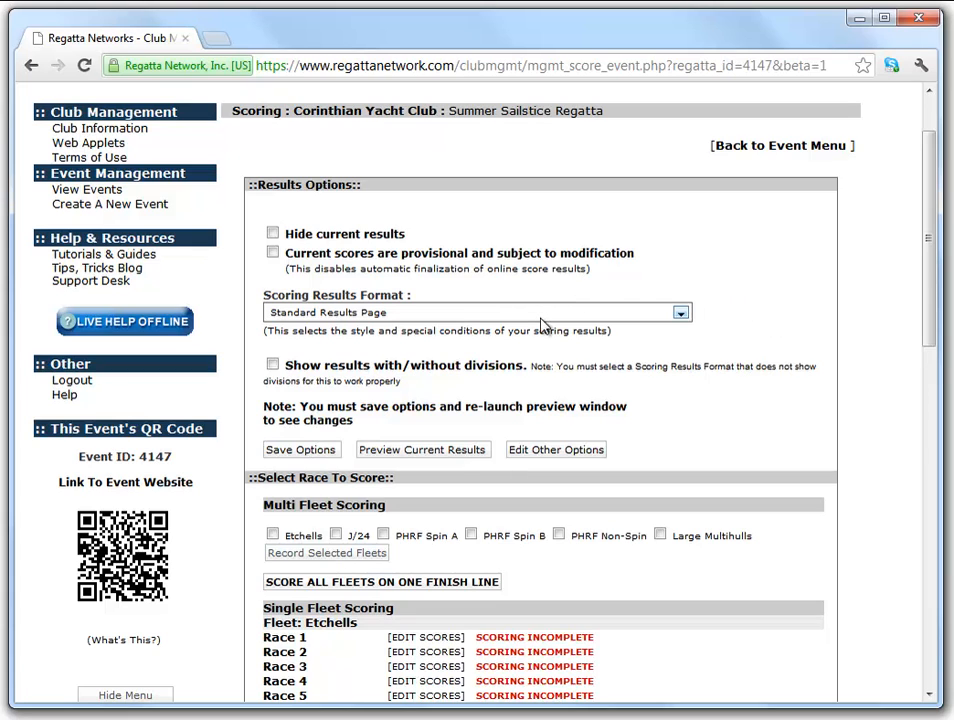
scroll(760, 332, "down", 1)
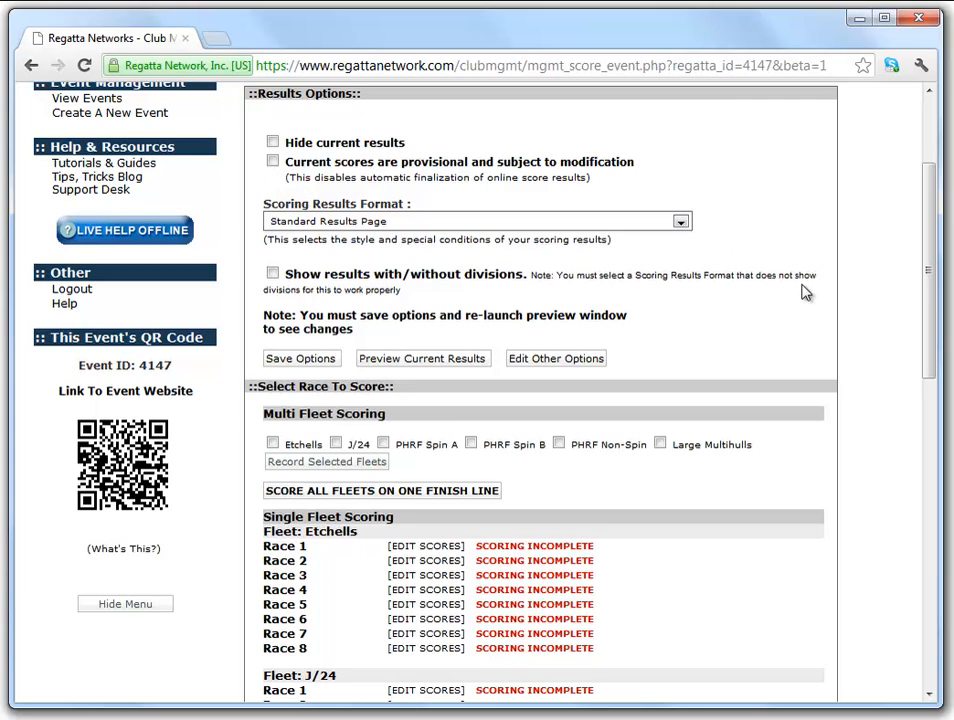
scroll(742, 412, "down", 1)
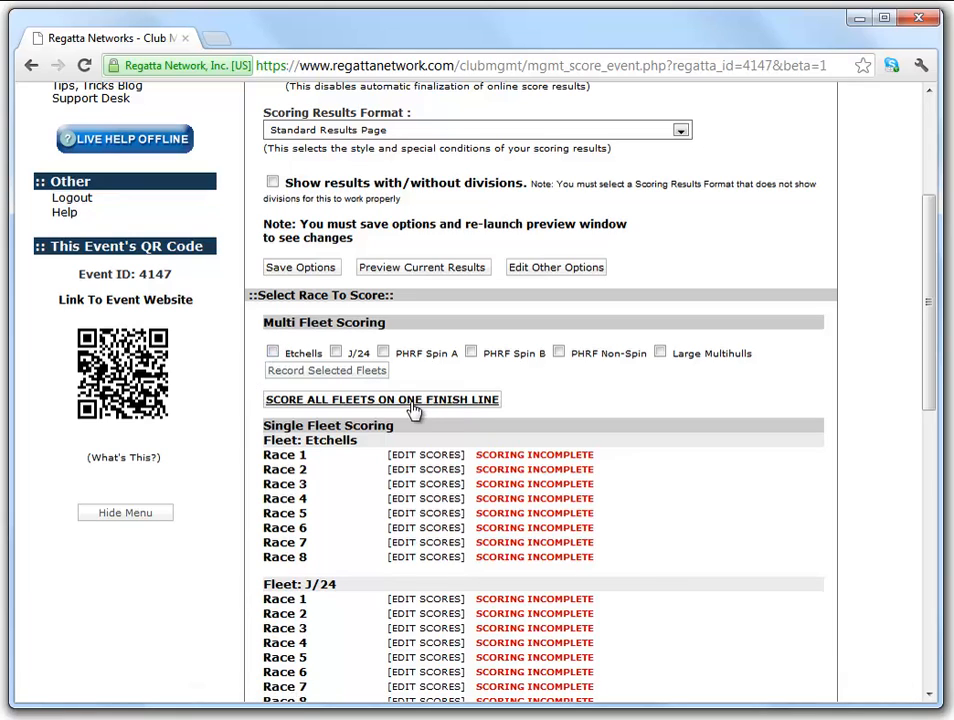
left_click(274, 354)
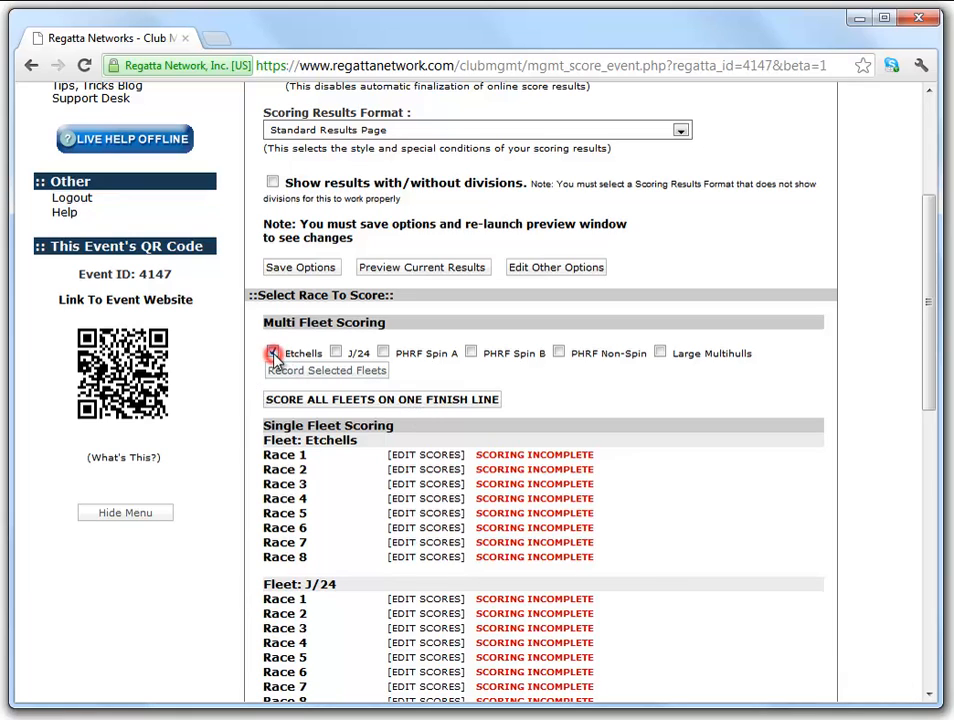
left_click(337, 354)
left_click(384, 353)
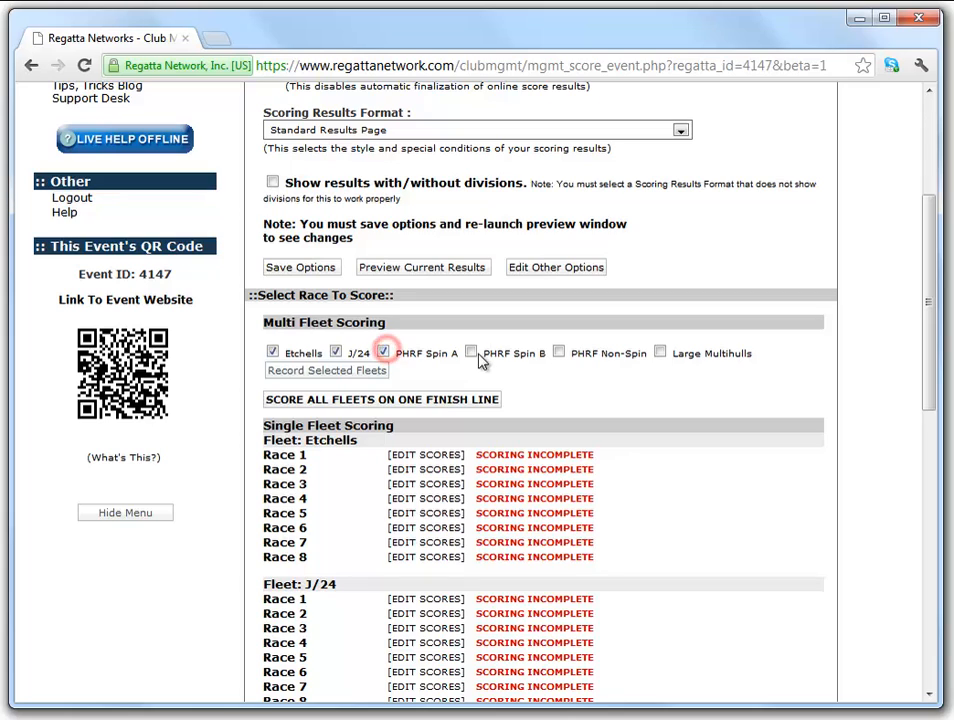
left_click(471, 353)
left_click(318, 374)
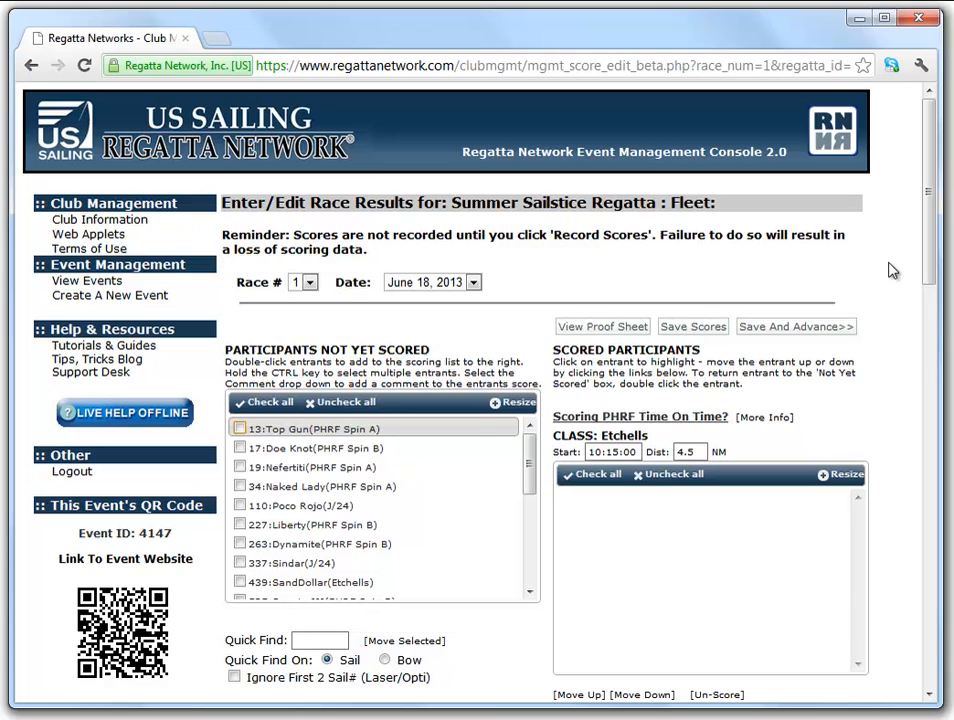
- Hide the console's side menu on the race results page and show it again
scroll(893, 271, "down", 1)
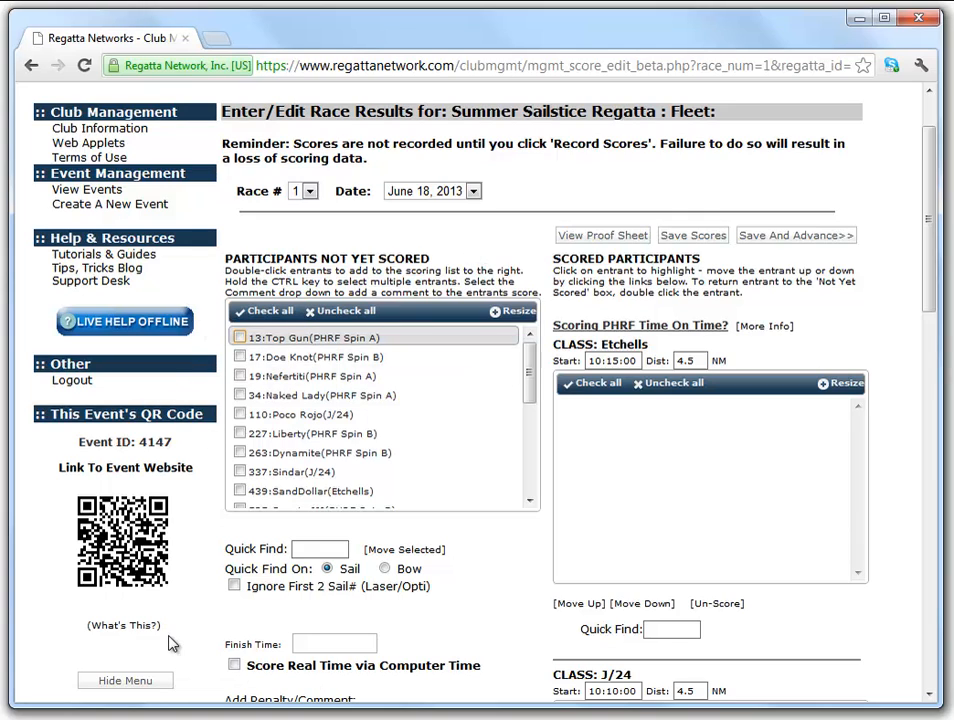
left_click(115, 682)
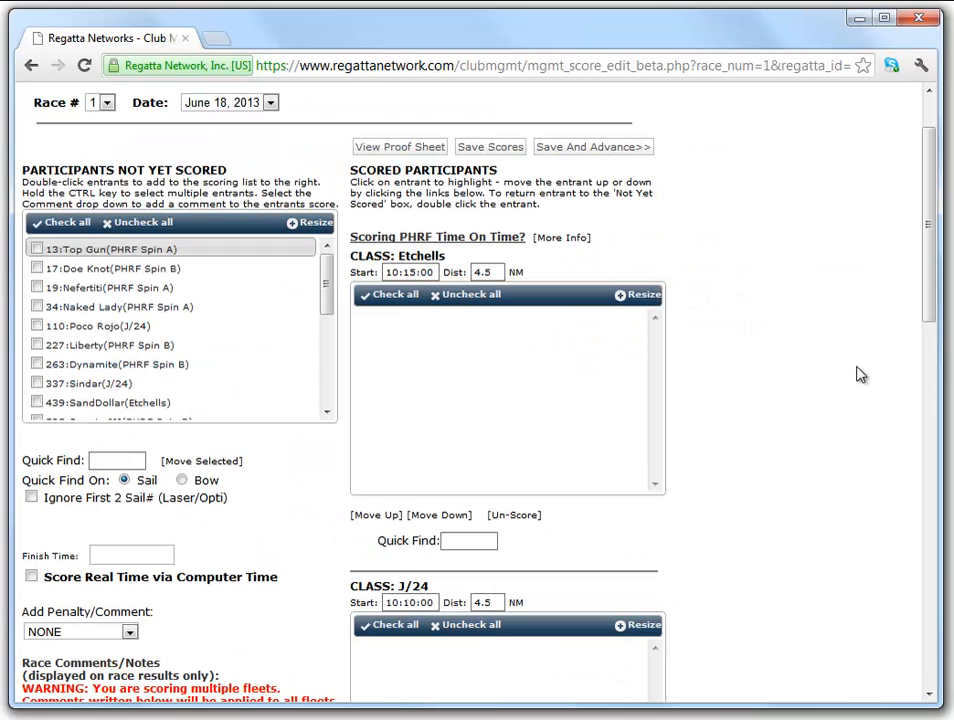
scroll(860, 375, "up", 2)
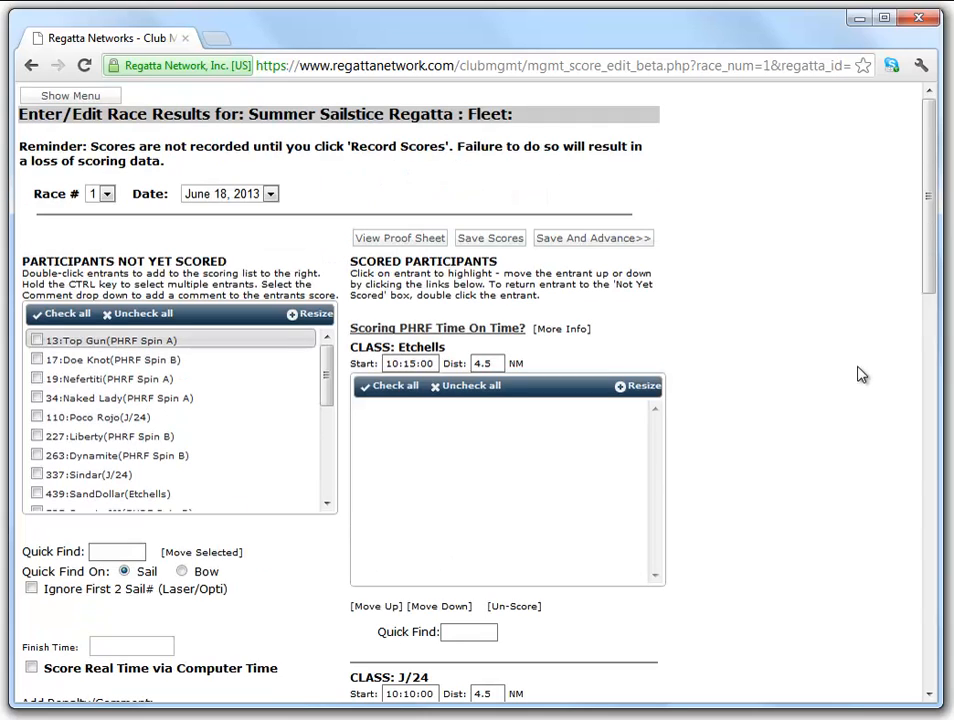
left_click(66, 97)
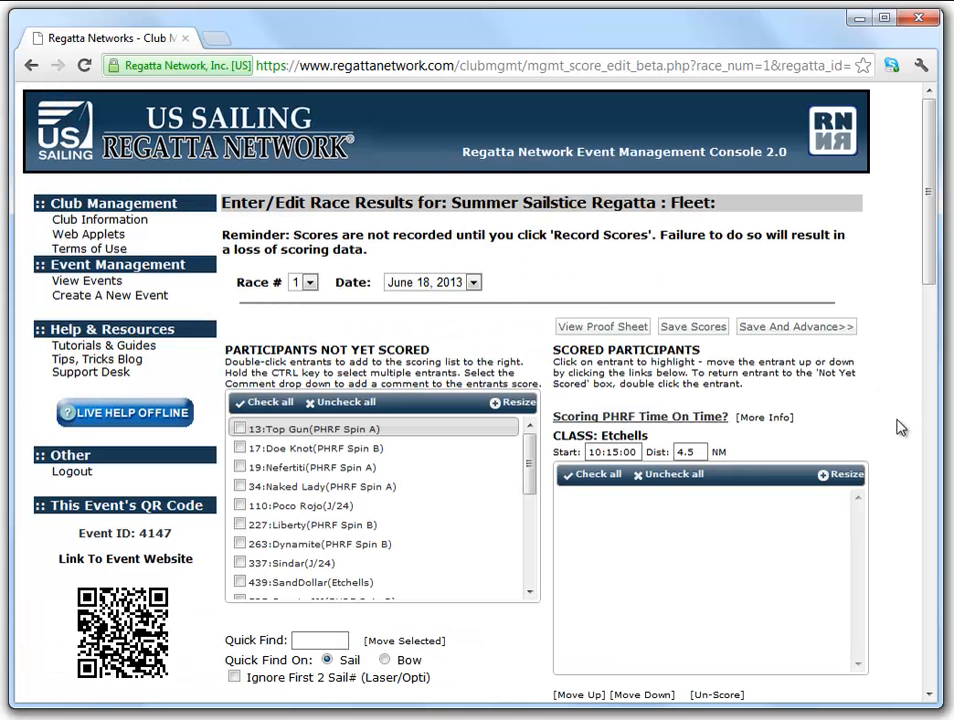
- Open the proof sheet and place it above the list of participants not yet scored
scroll(898, 428, "down", 1)
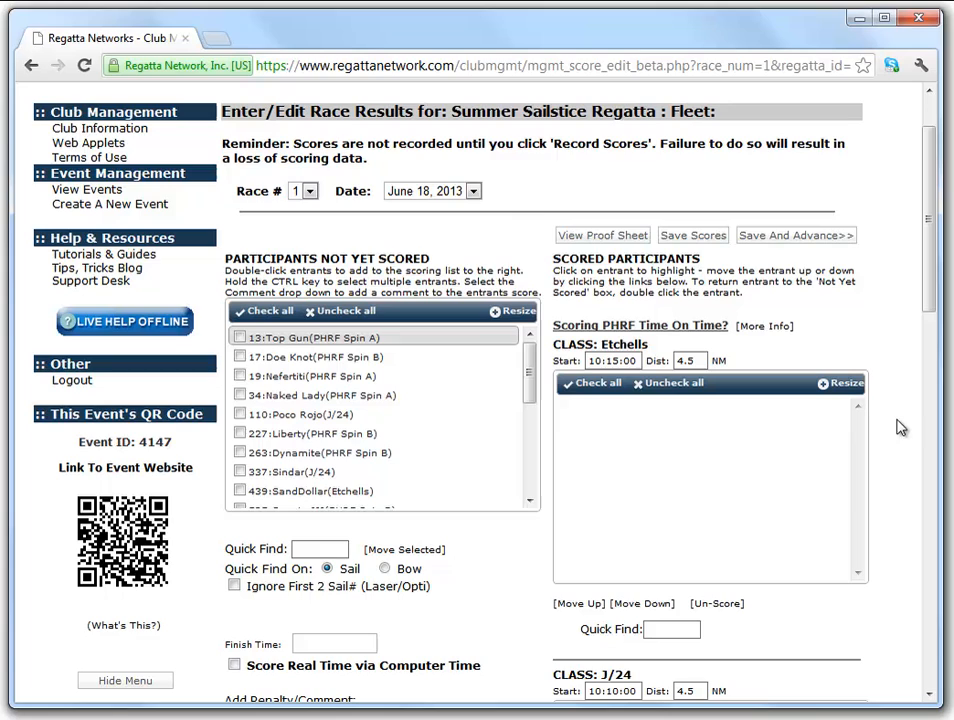
left_click(613, 240)
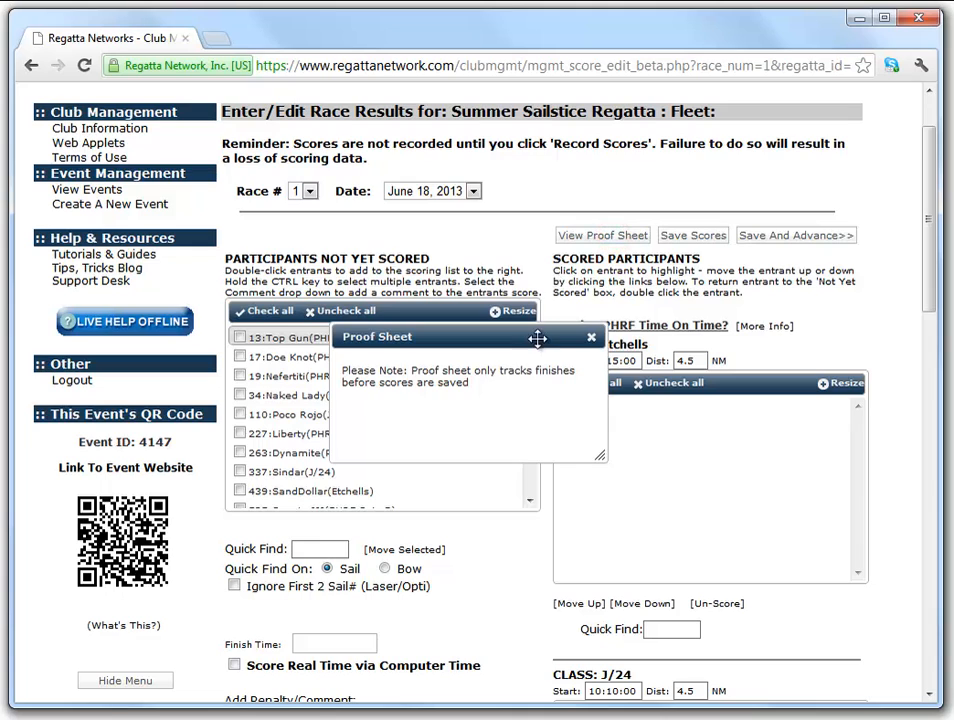
left_click_drag(598, 337, 474, 116)
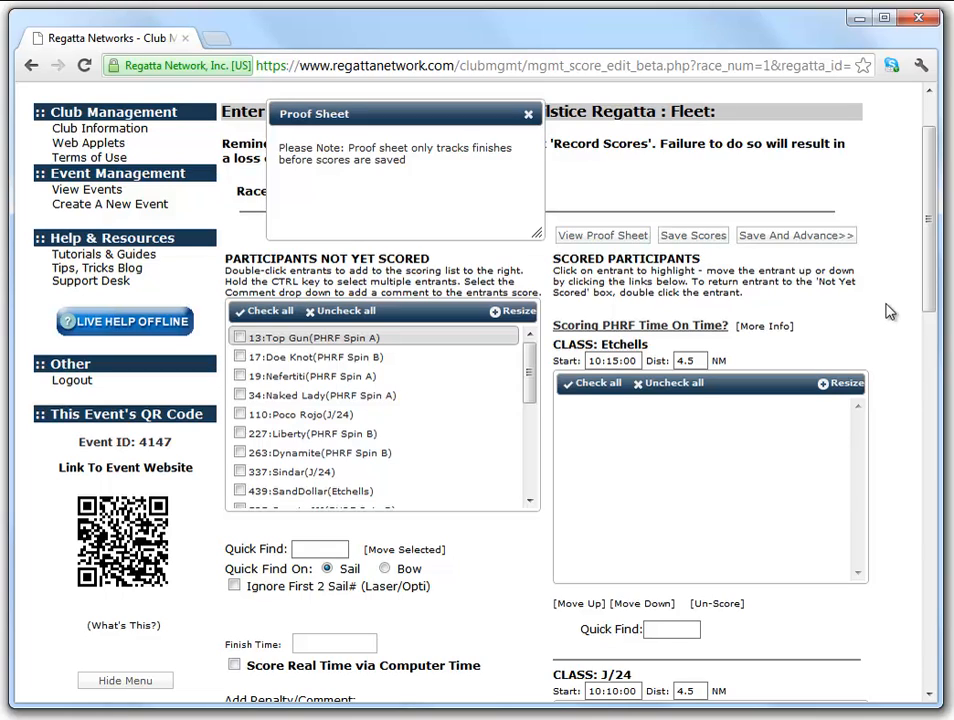
- Expand the list of participants not yet scored to full length and shrink it back
left_click(524, 316)
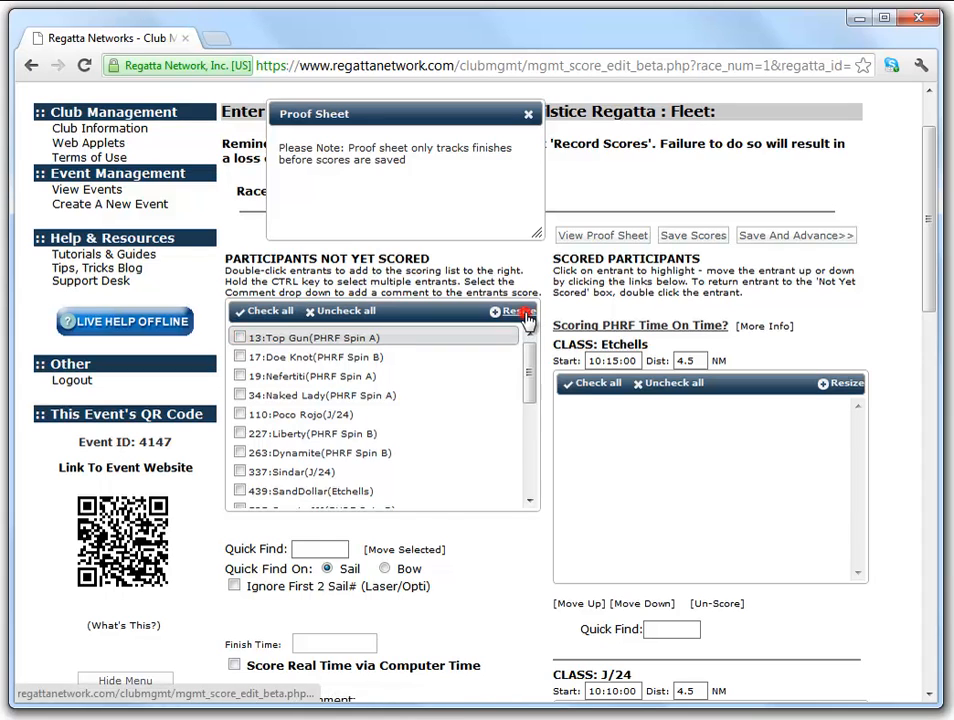
scroll(897, 290, "down", 2)
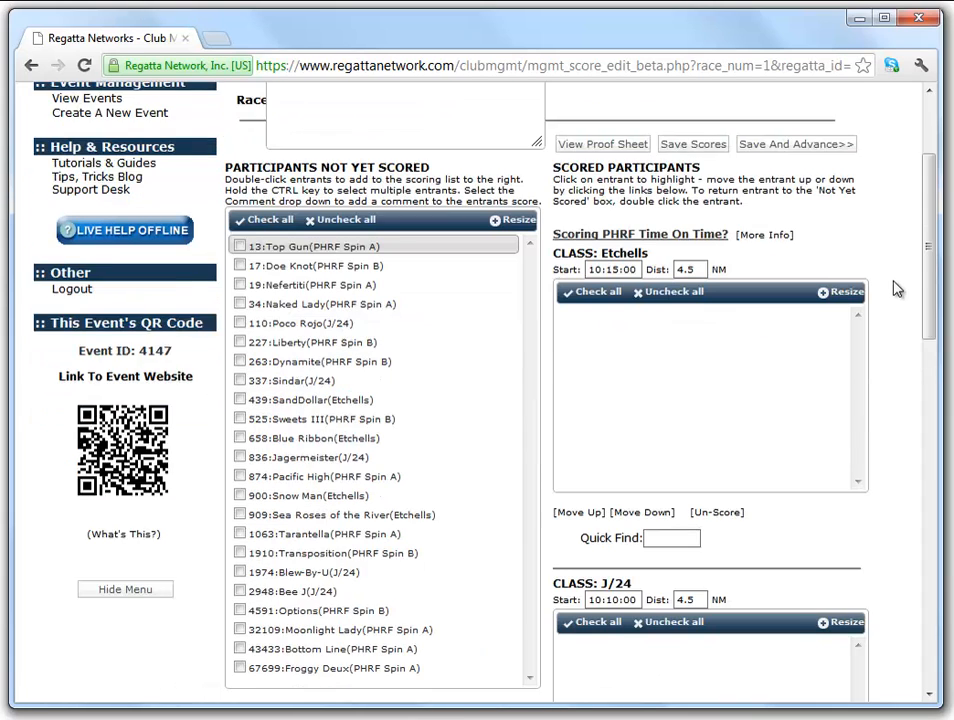
scroll(897, 290, "down", 2)
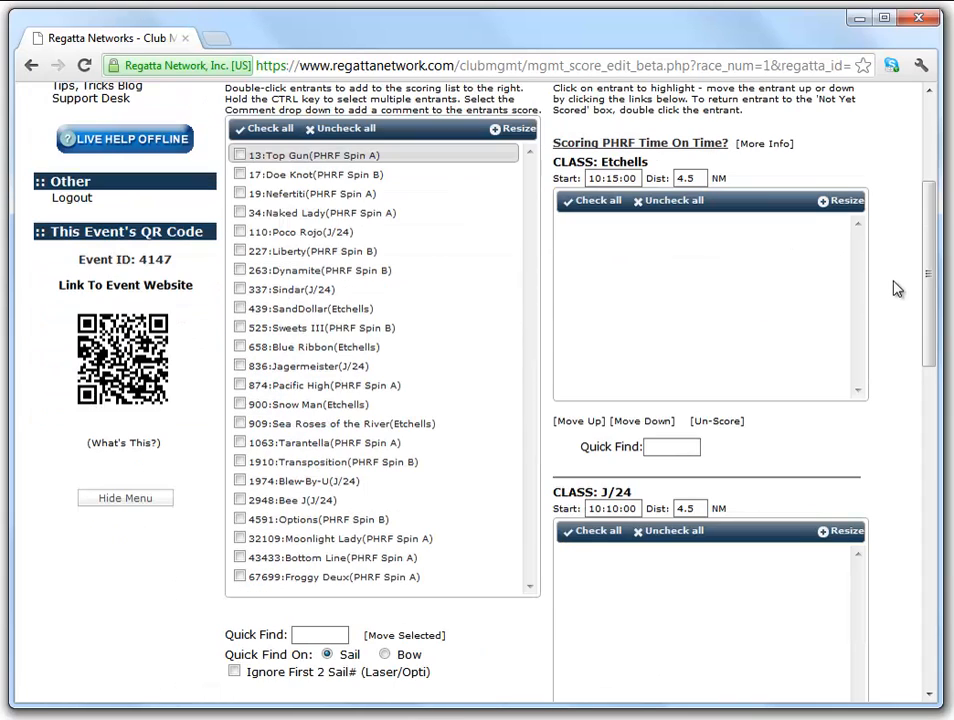
left_click(522, 131)
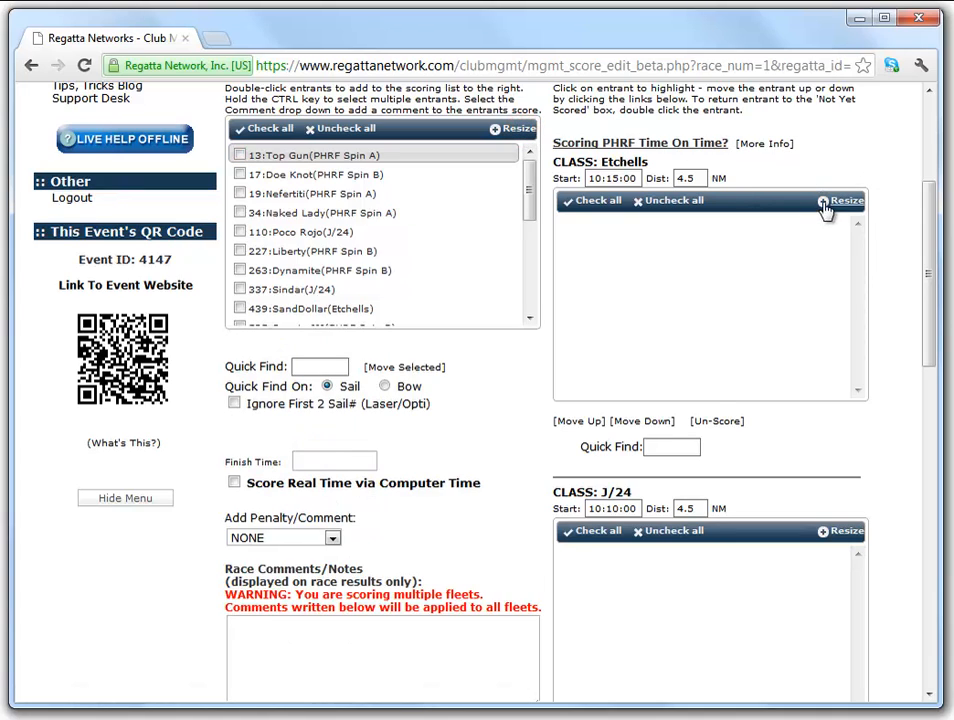
- Examine the start times and distances of the class scoring sections, including the A and B factors for PHRF Spin A
scroll(913, 252, "up", 1)
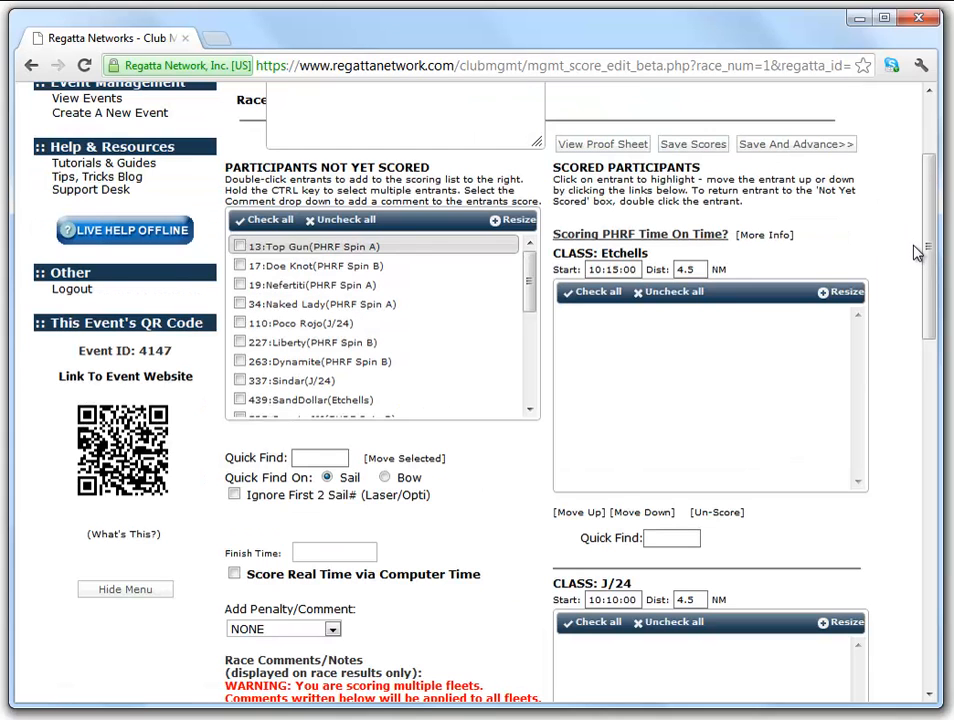
scroll(913, 252, "up", 1)
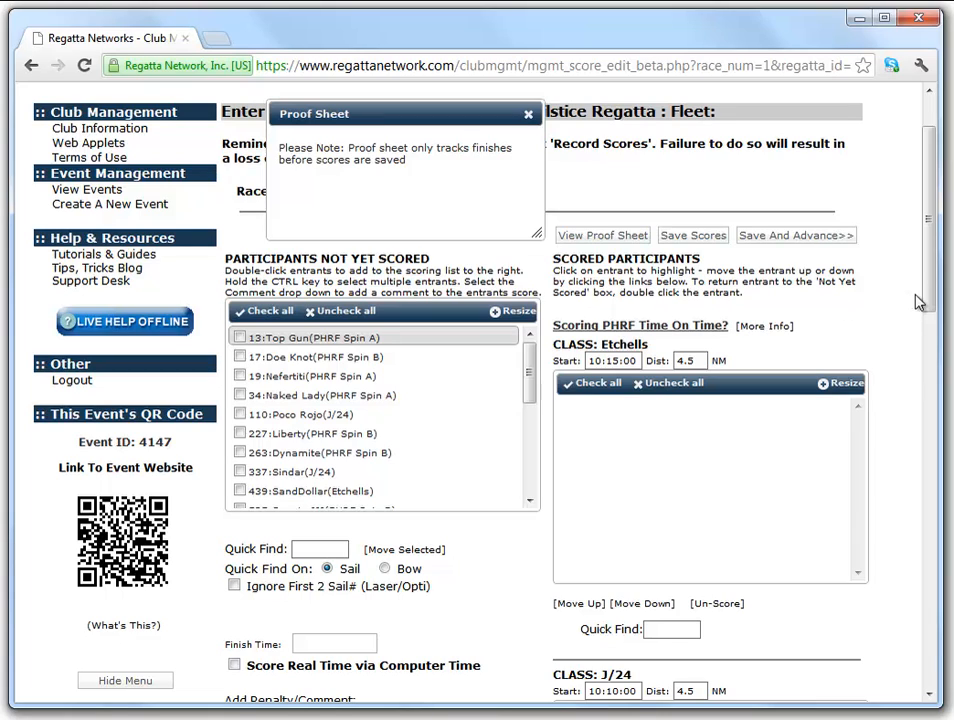
scroll(911, 307, "down", 2)
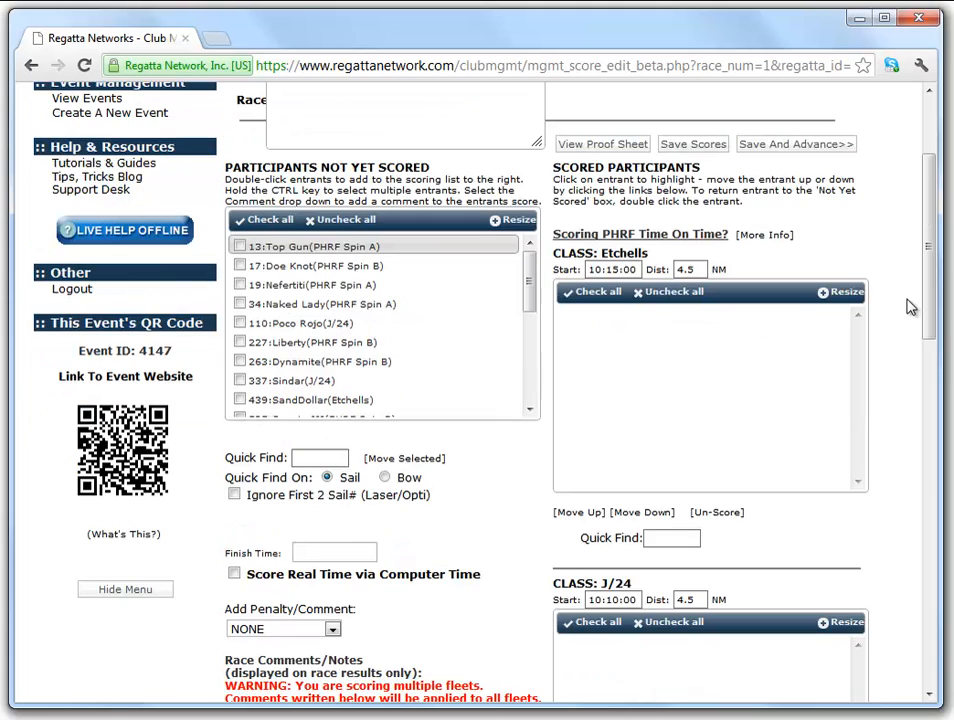
scroll(911, 305, "down", 5)
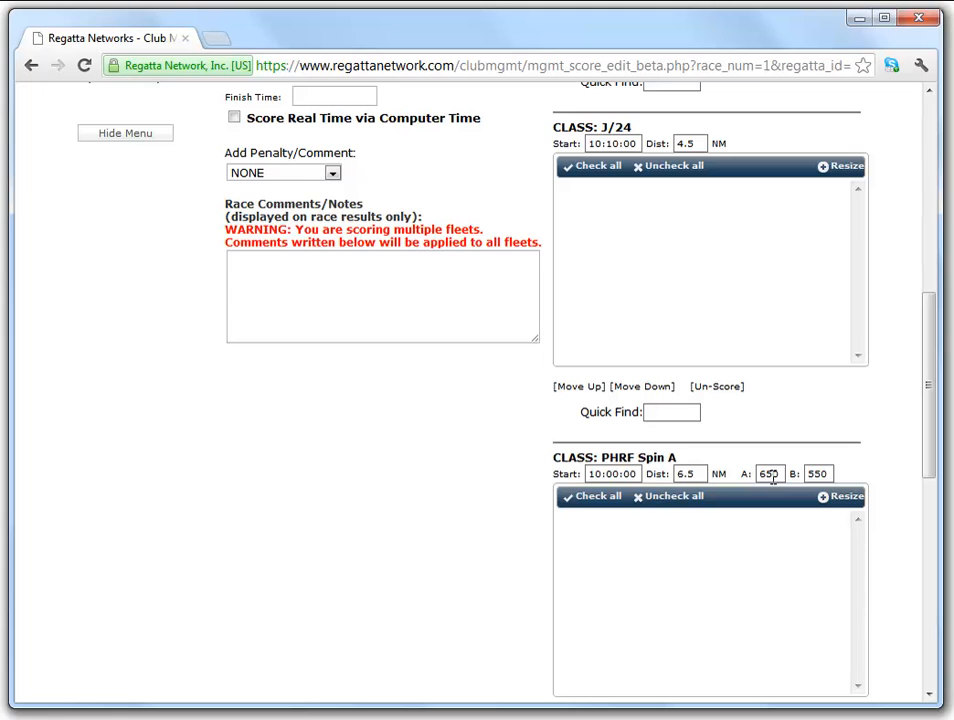
scroll(906, 356, "up", 4)
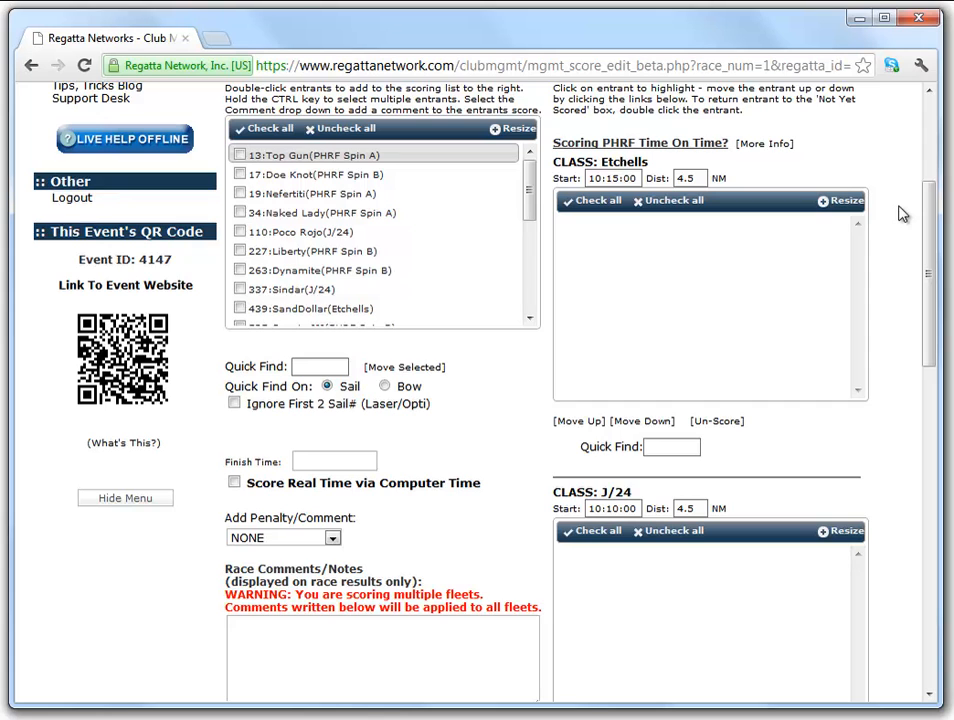
scroll(901, 214, "up", 1)
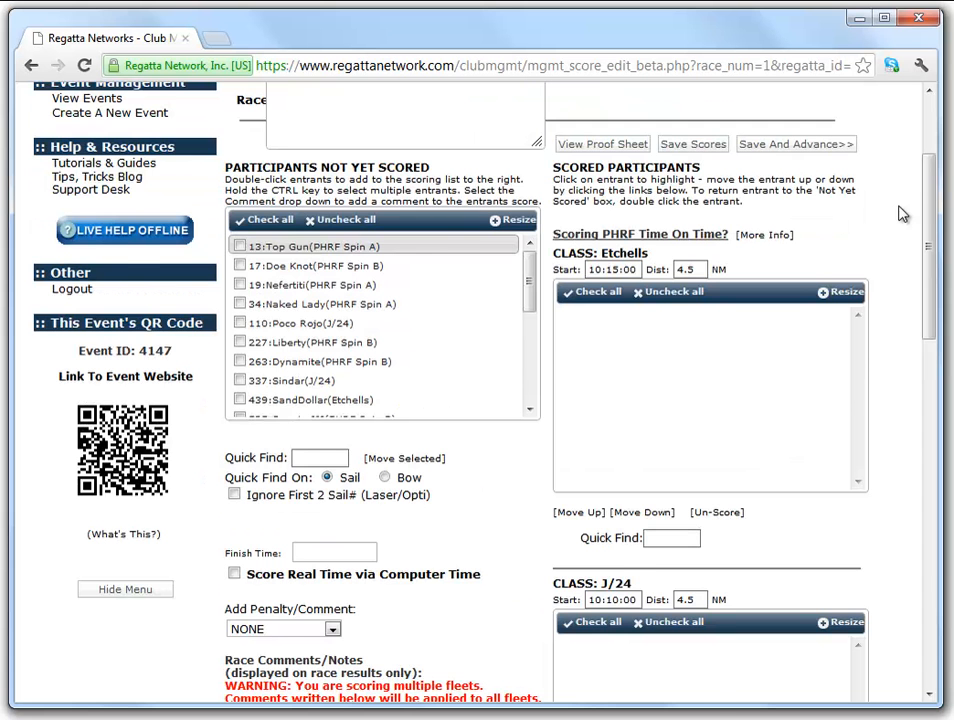
scroll(901, 214, "up", 1)
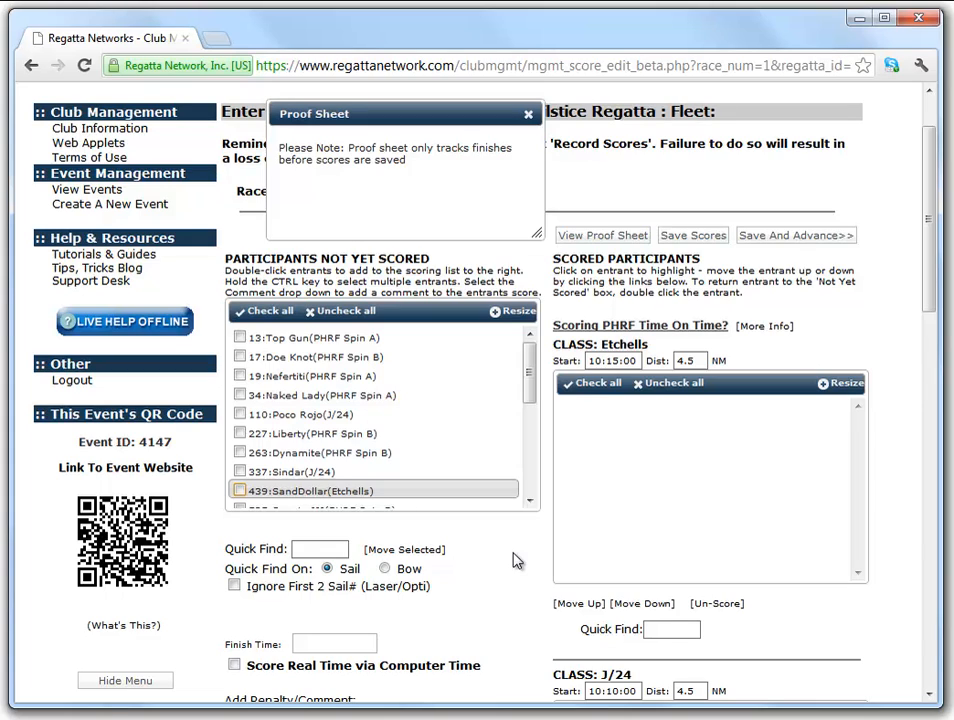
- Move entrant 110 Poco Rojo (J/24) to the scored participants and look through the remaining unscored entrants
double_click(315, 410)
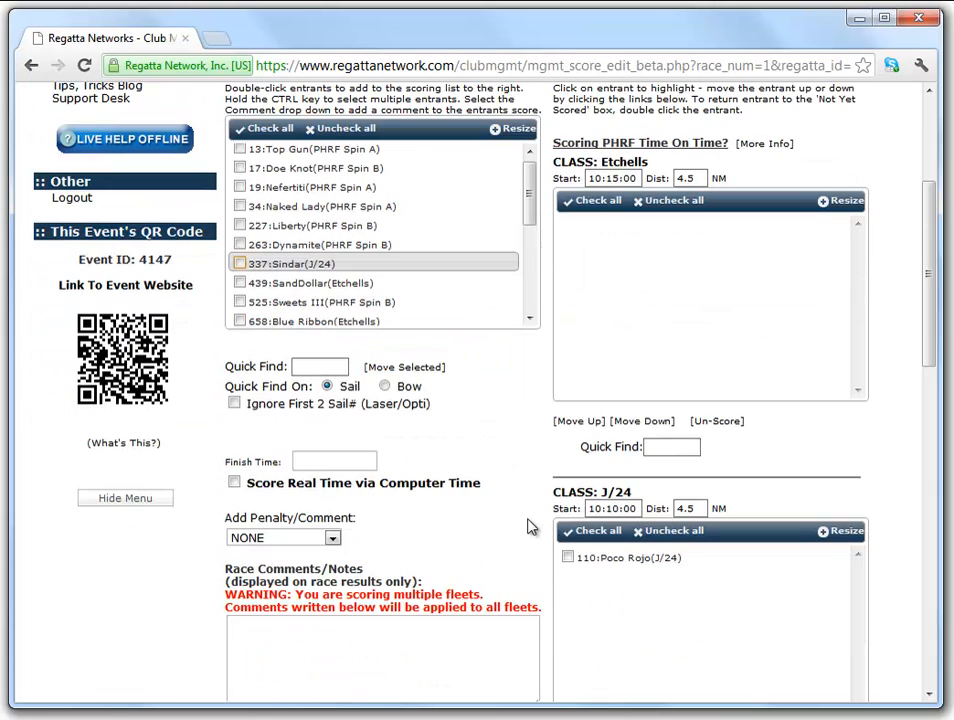
scroll(531, 527, "down", 2)
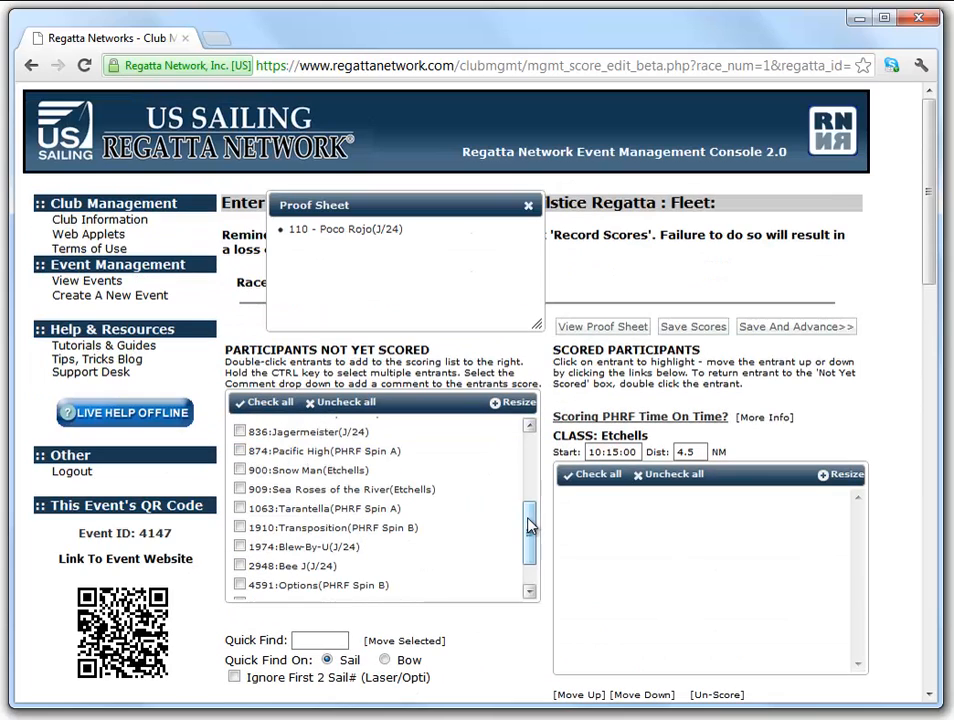
scroll(538, 620, "down", 1)
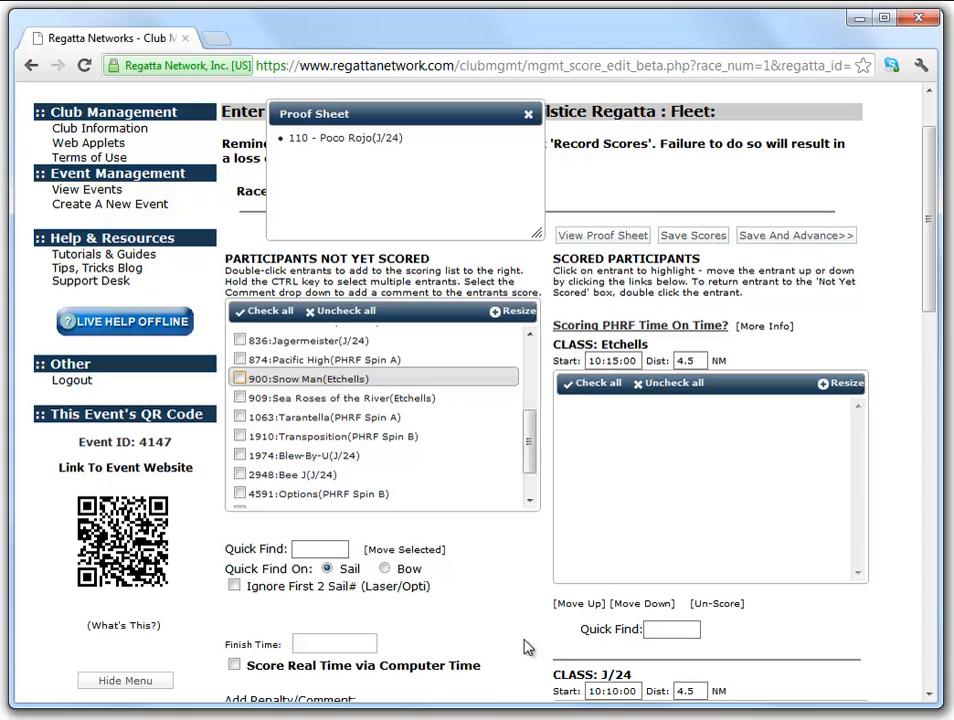
scroll(468, 496, "down", 1)
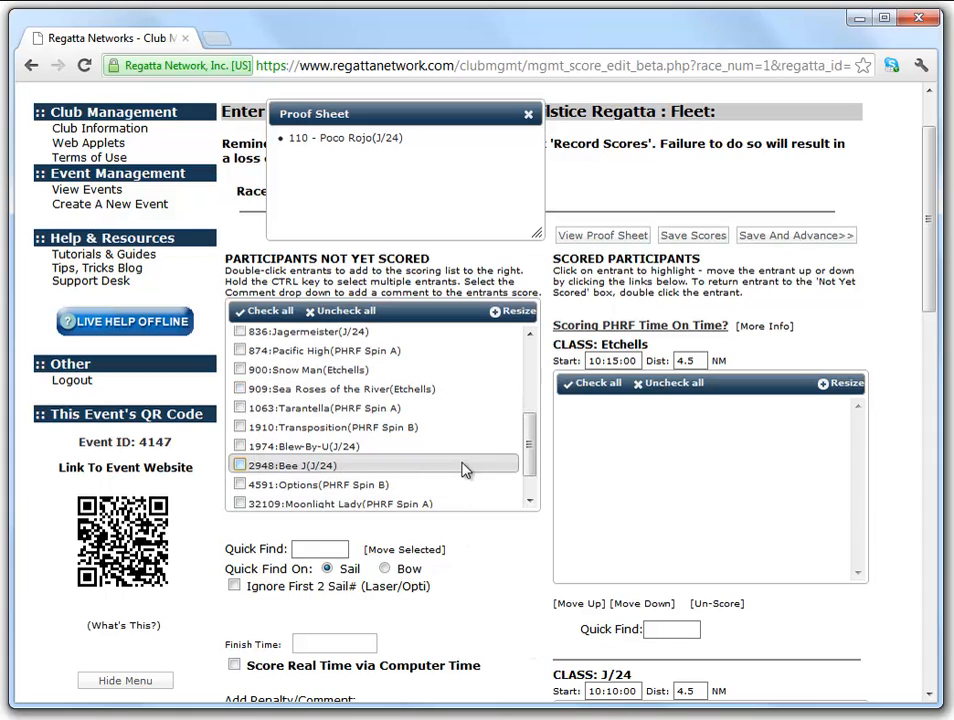
- Find entrant 13 Top Gun (PHRF Spin A) by sail number and score it with finish time 11:05:05
left_click(318, 546)
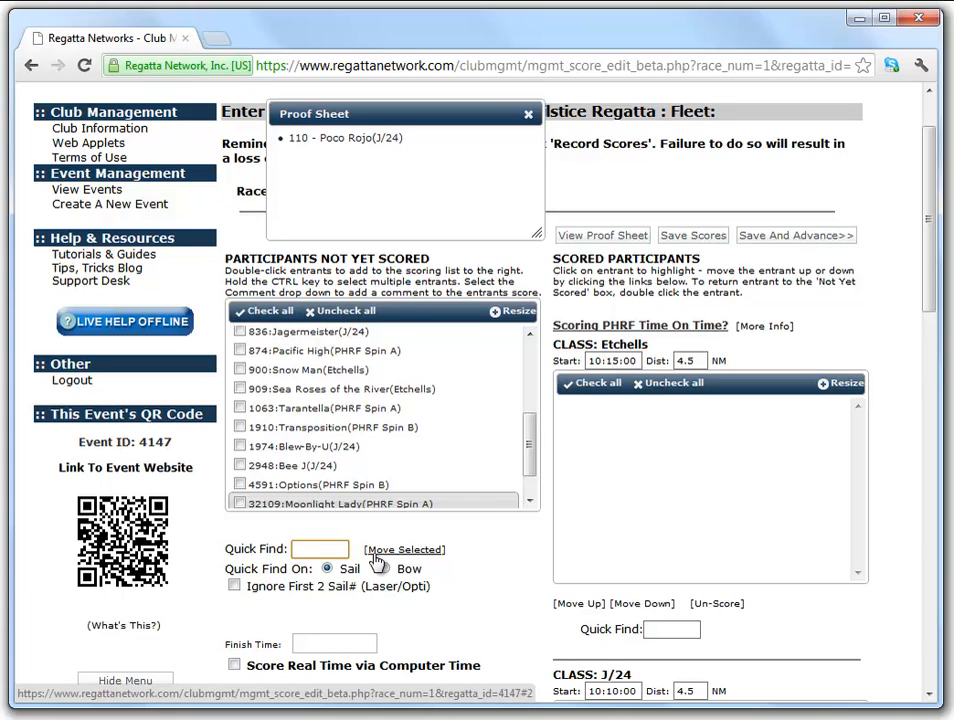
type("1")
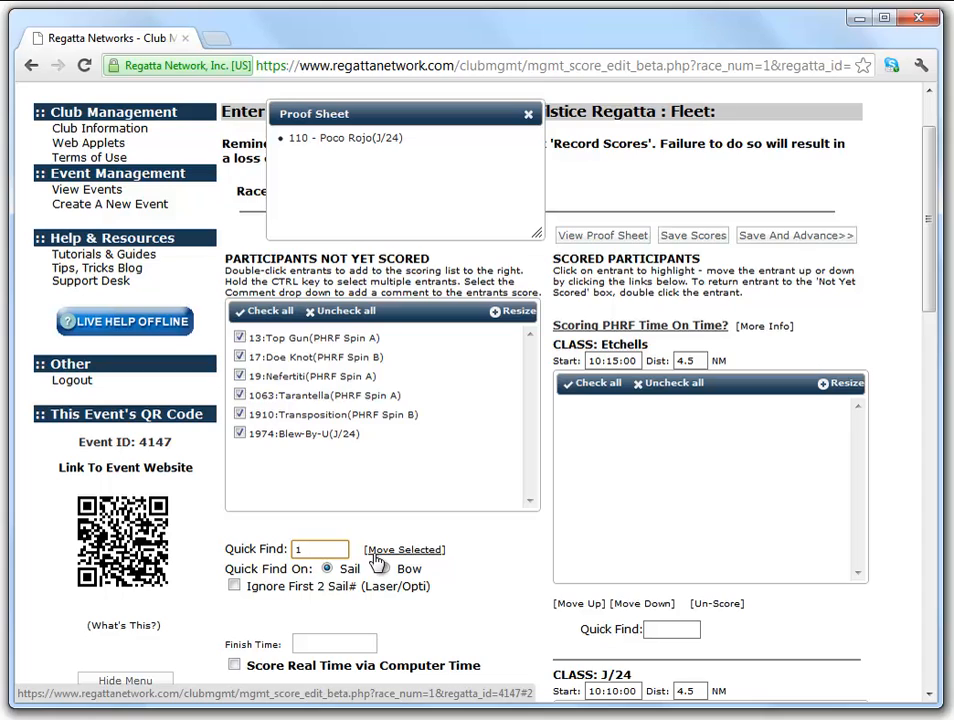
type("3")
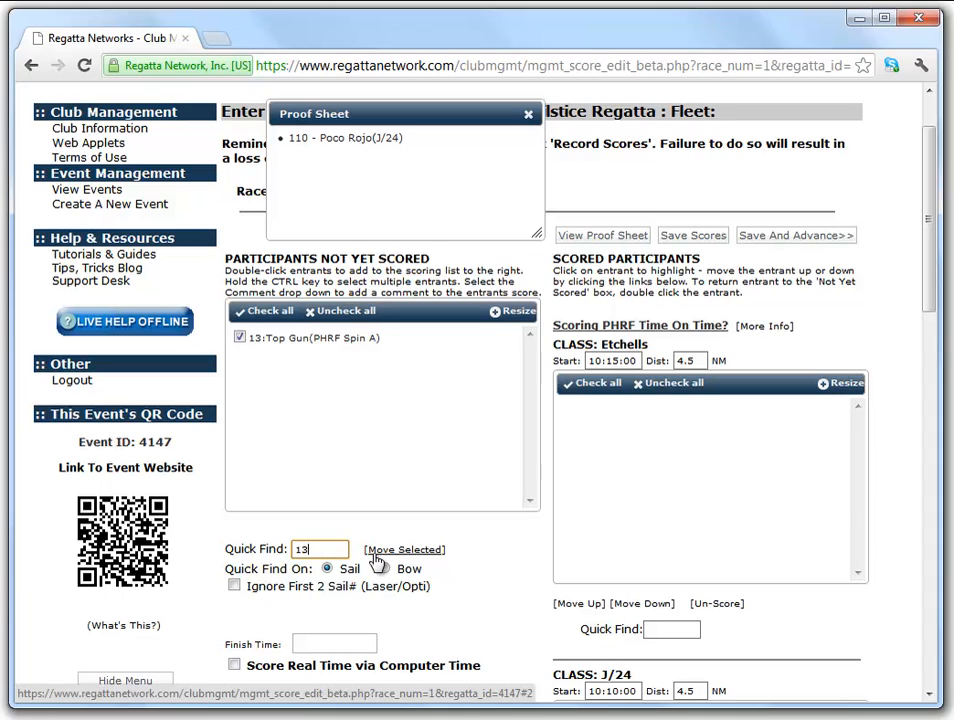
left_click(374, 553)
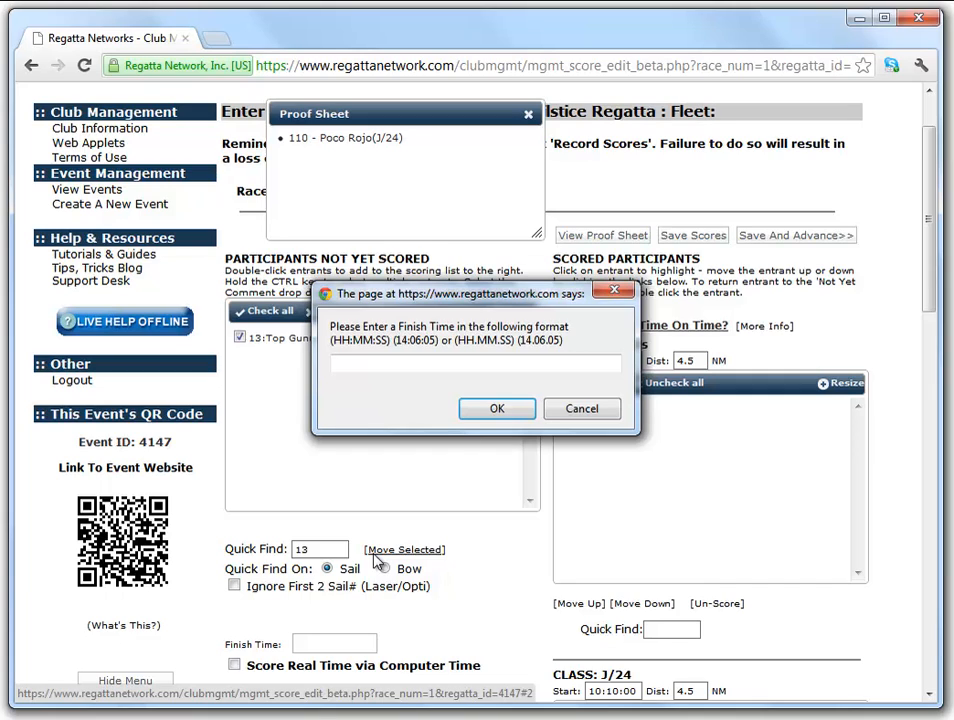
type("11:05:05")
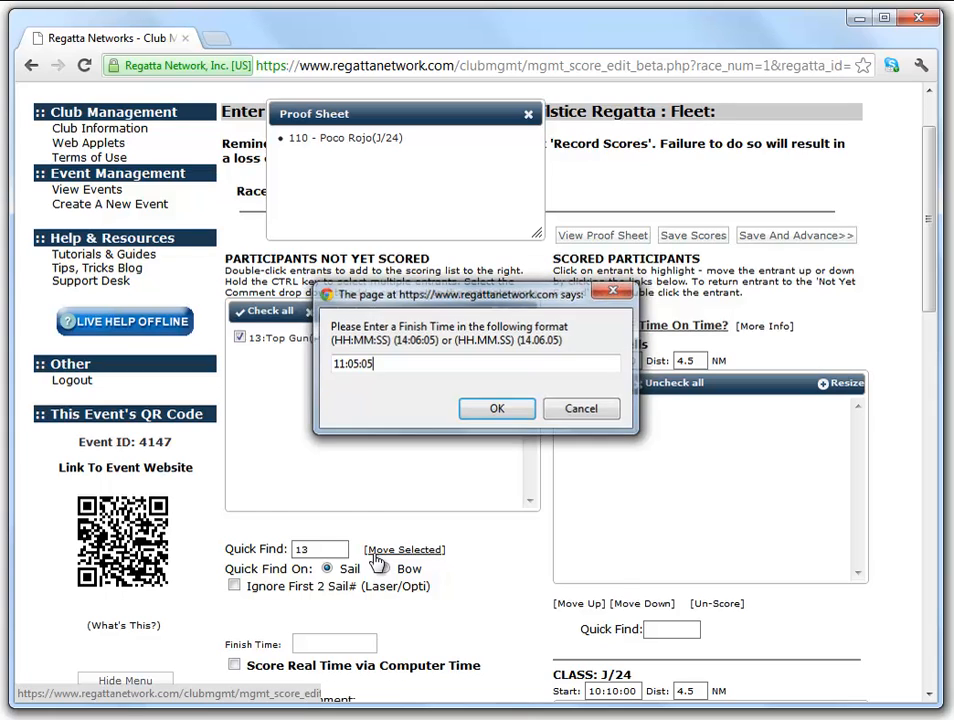
key("Return")
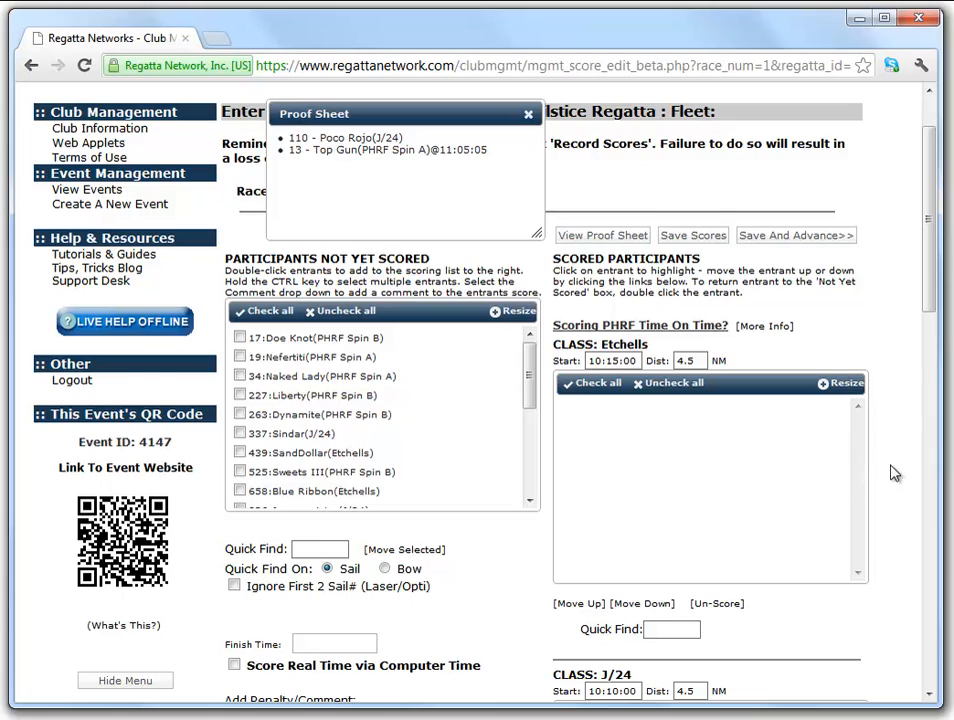
- Check the scored class lists, and score entrant 909 Sea Roses of the River (Etchells) by its sail number
scroll(890, 473, "down", 5)
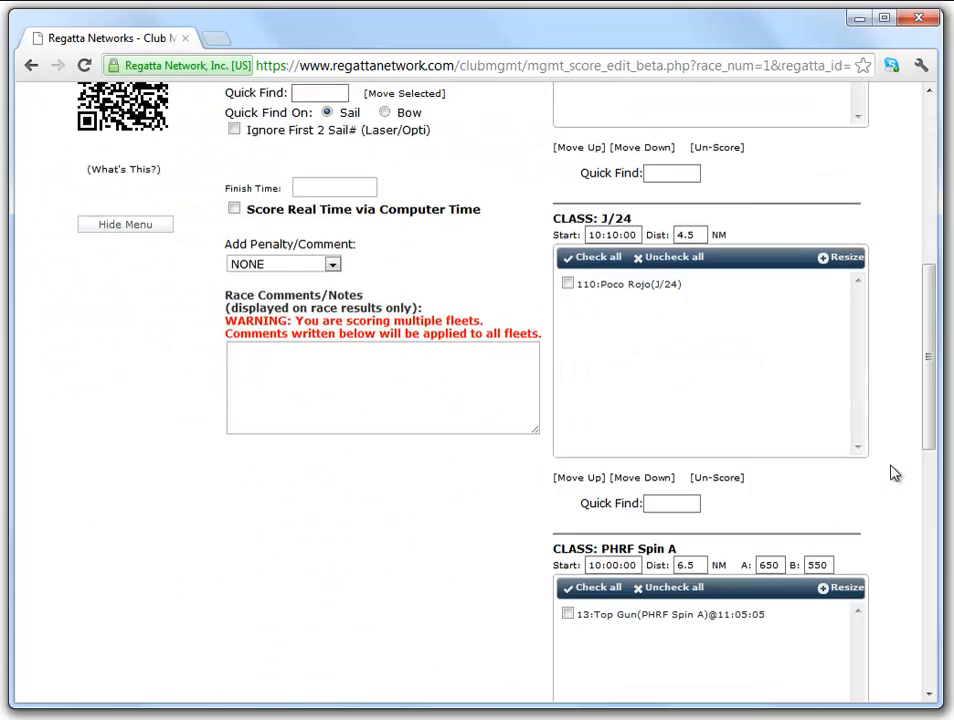
scroll(894, 473, "up", 6)
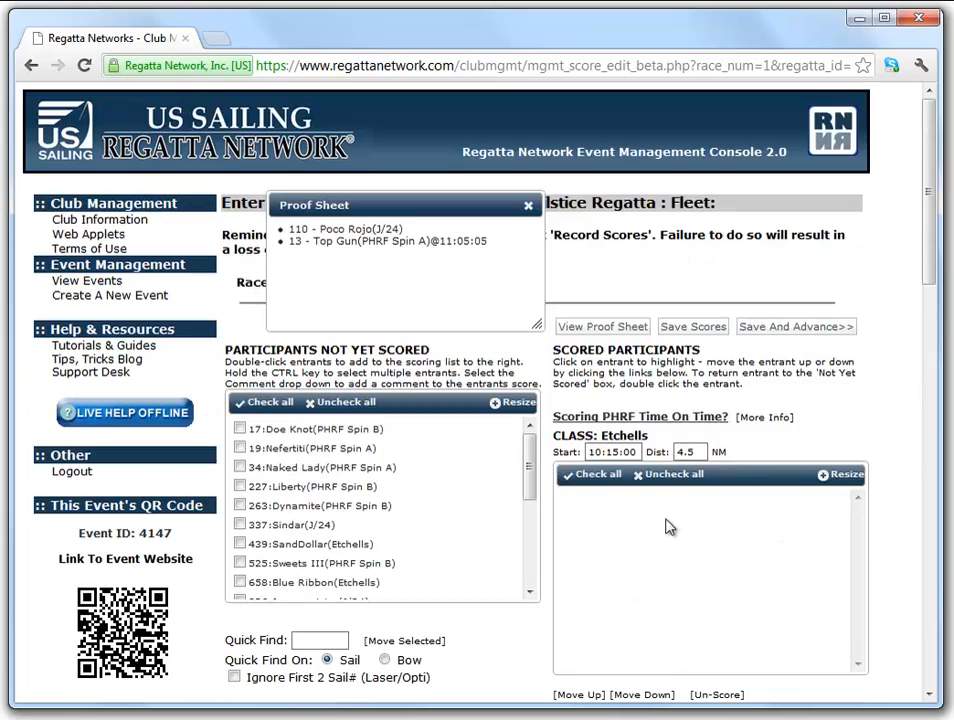
scroll(505, 517, "down", 2)
scroll(537, 590, "down", 2)
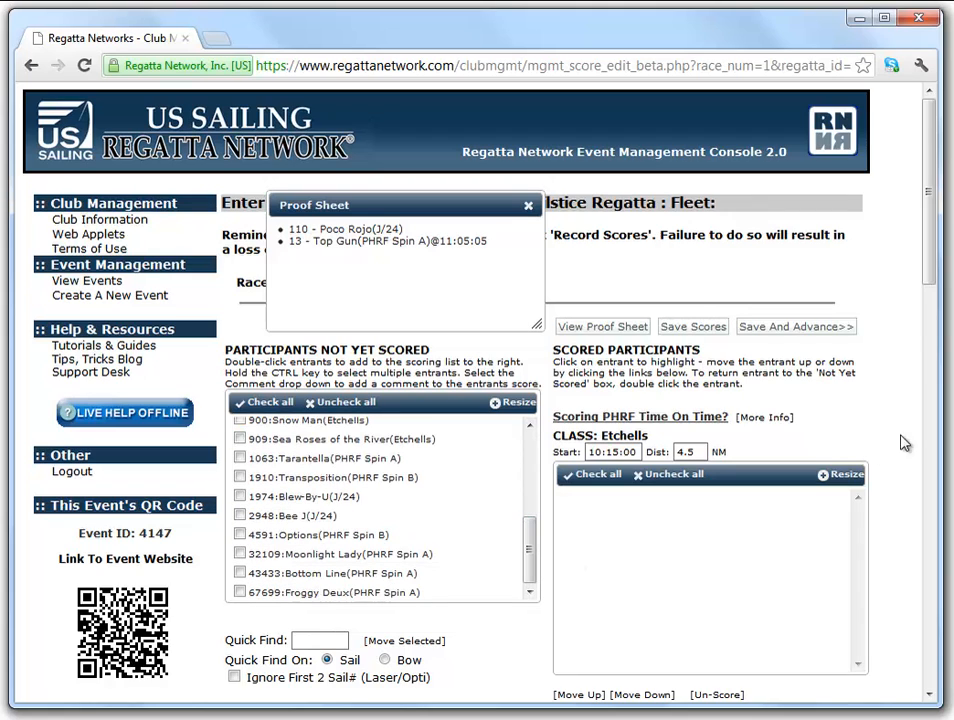
scroll(890, 441, "down", 1)
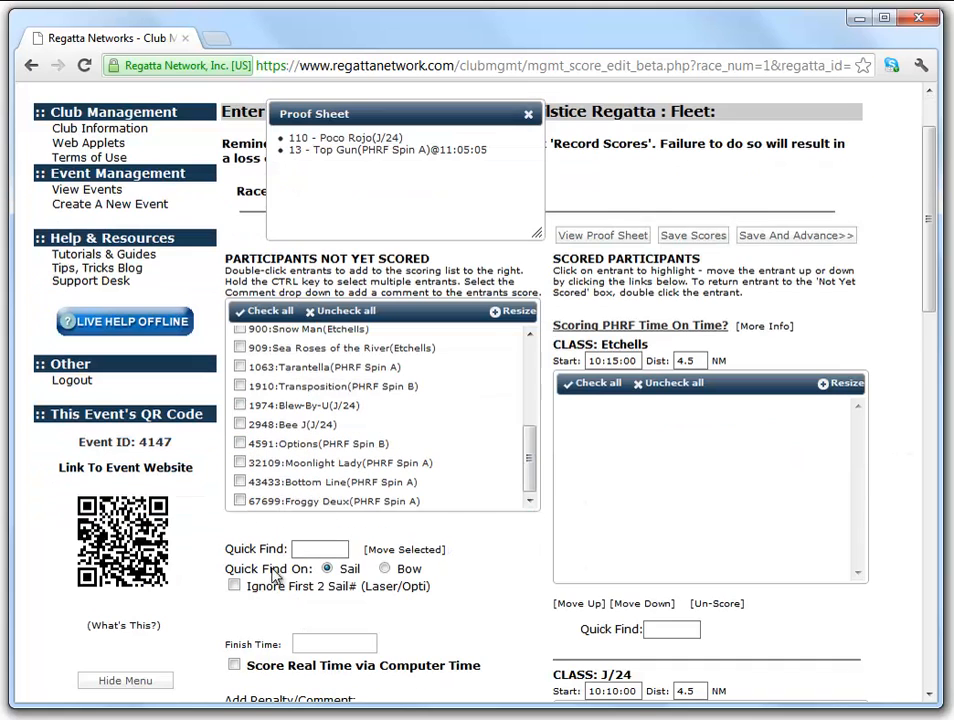
left_click(305, 549)
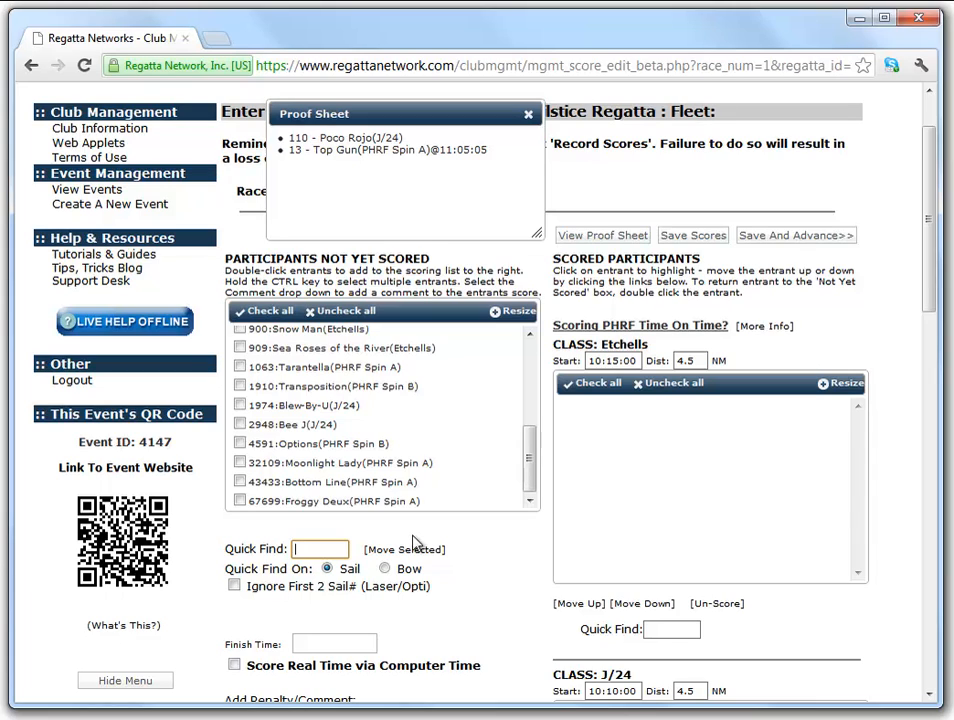
type("909")
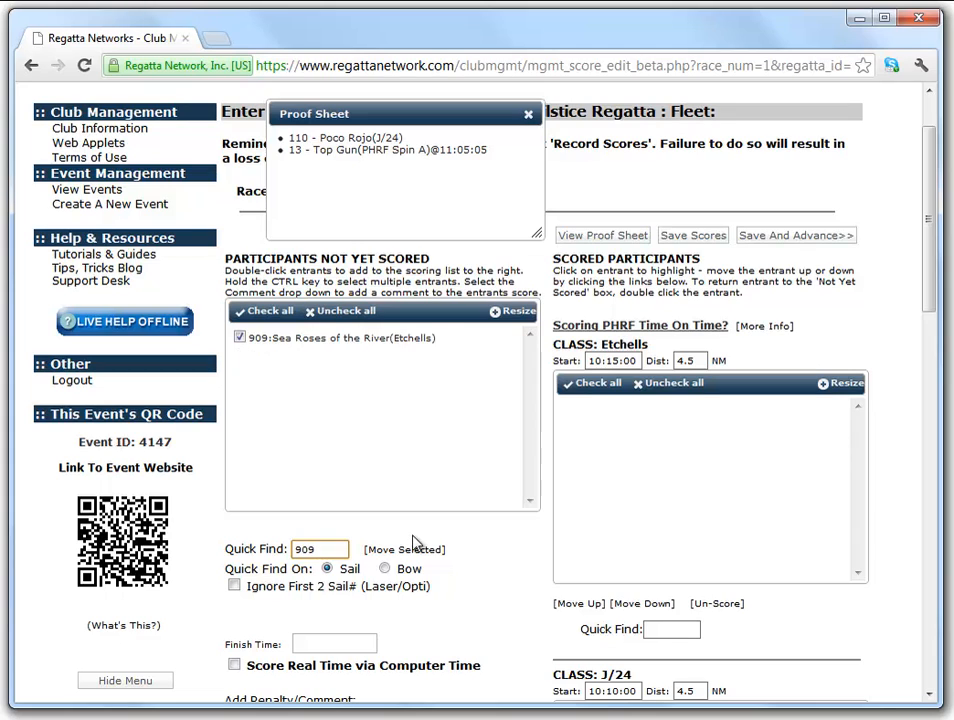
key("Return")
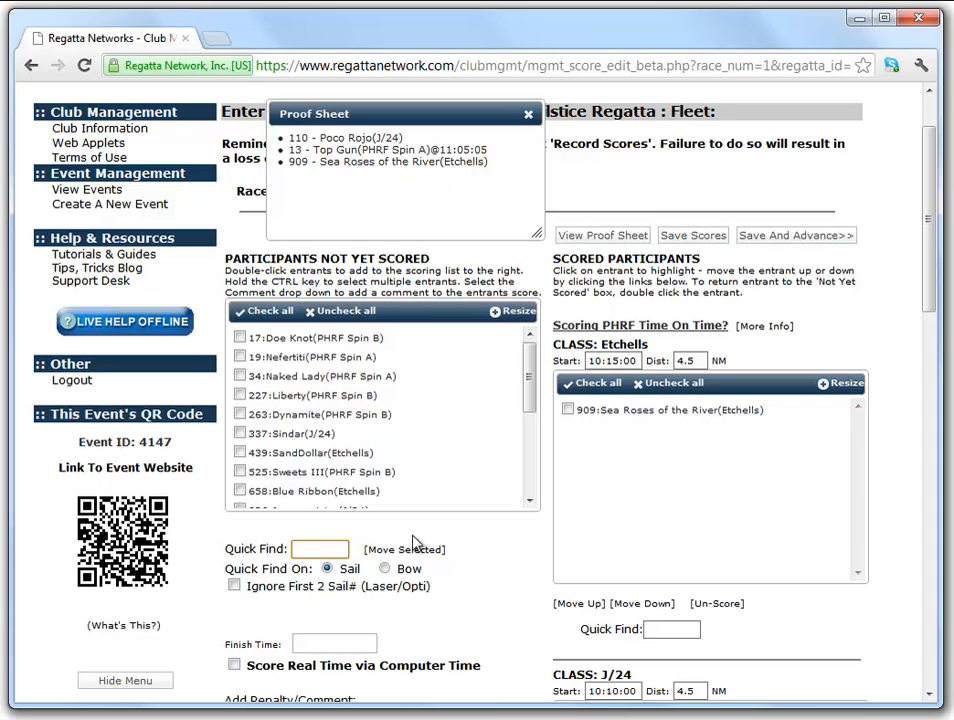
- Score entrant 34 Naked Lady (PHRF Spin A) with finish time 11:05:45
type("34")
key("Return")
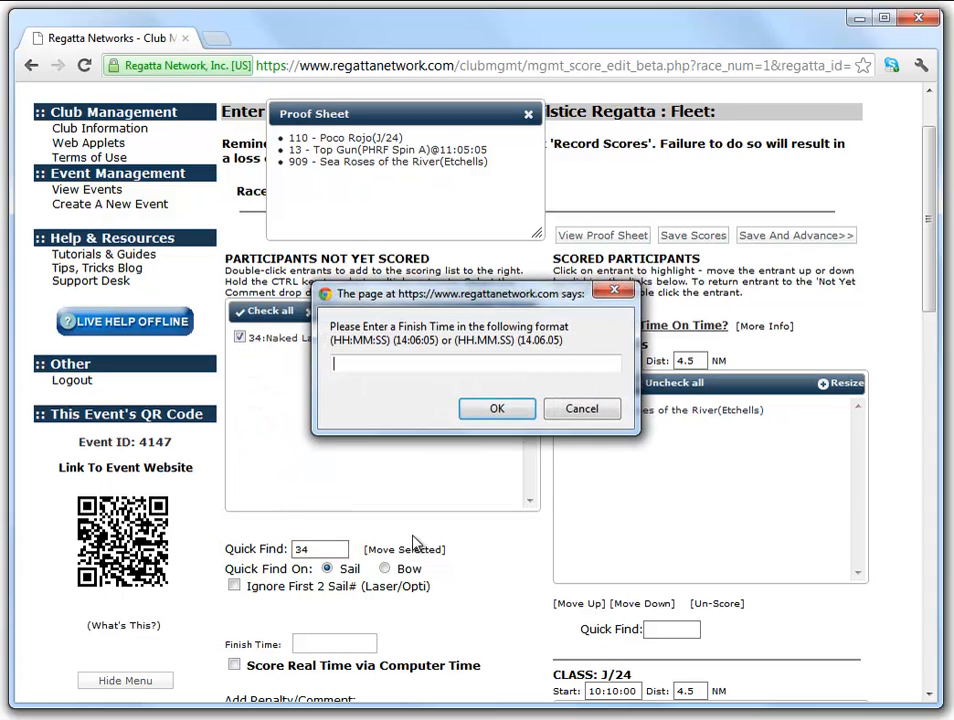
type("11:05:45")
key("Return")
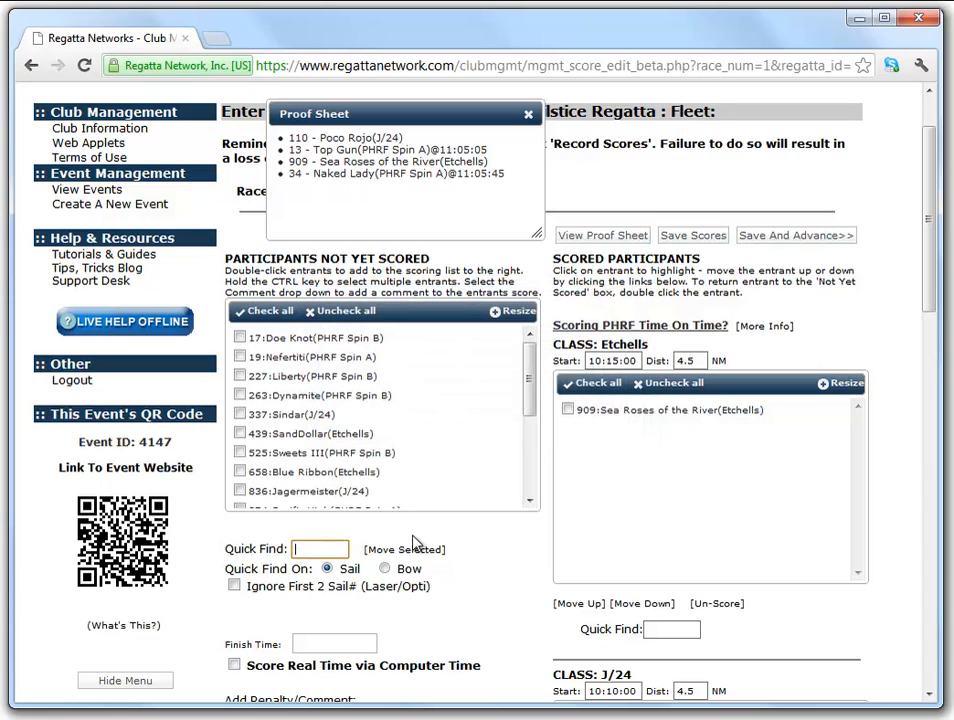
- Enable real-time scoring via computer time and score entrant 525 Sweets III (PHRF Spin B) with the proposed finish time
left_click(235, 666)
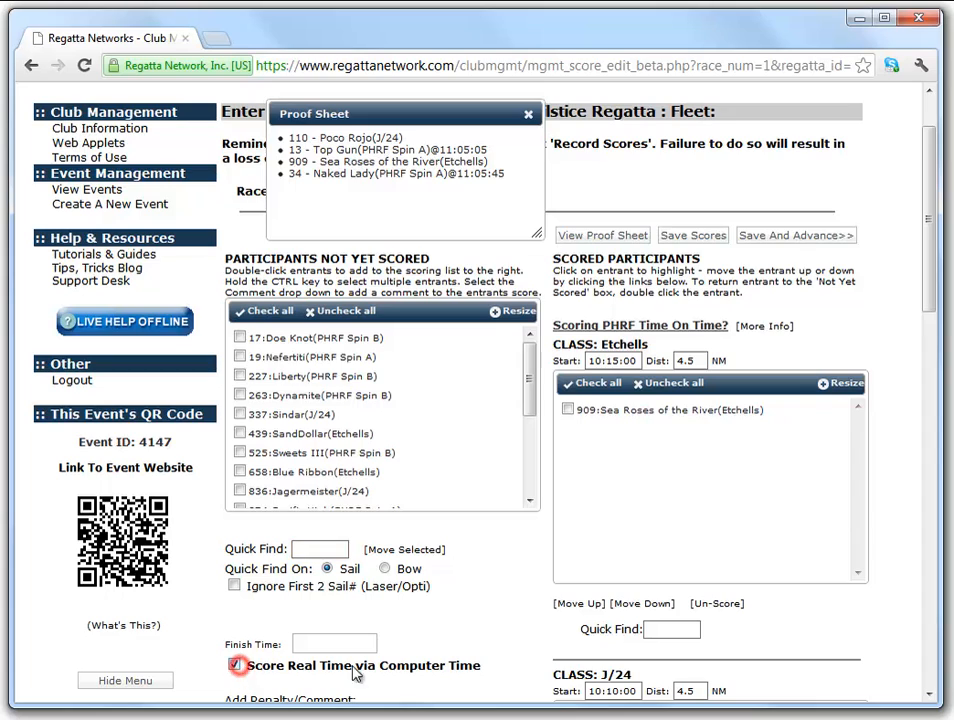
left_click(326, 549)
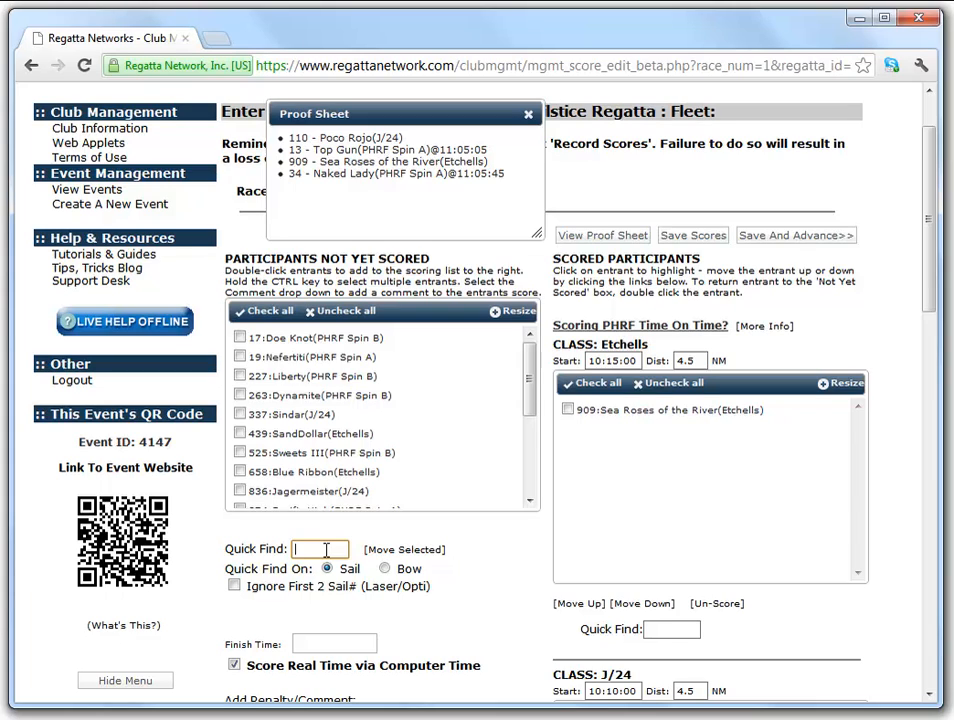
type("52")
key("Return")
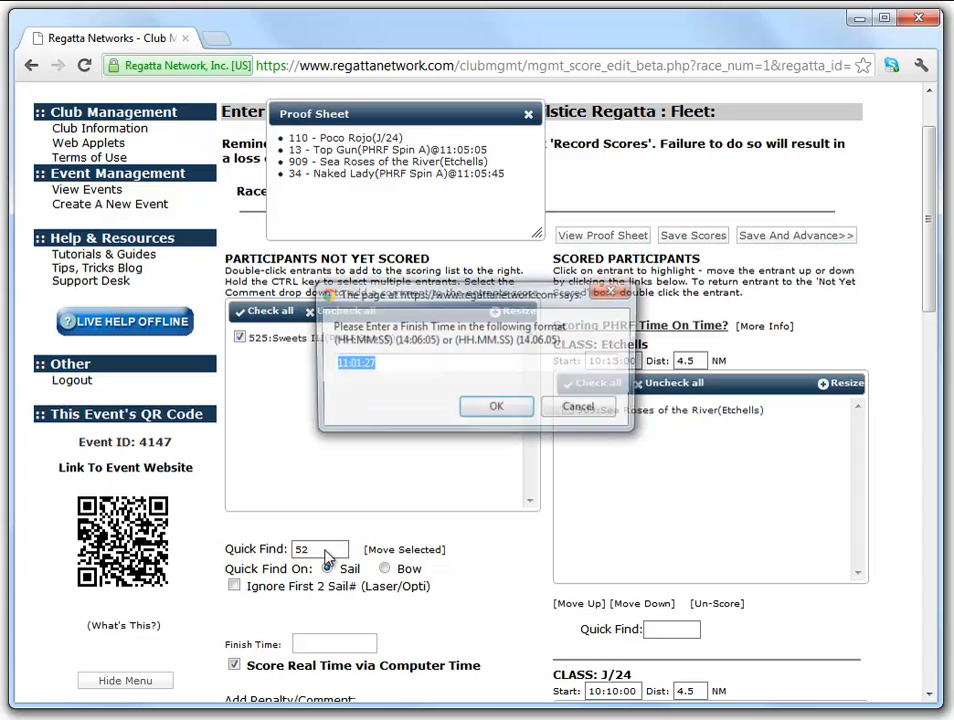
key("Return")
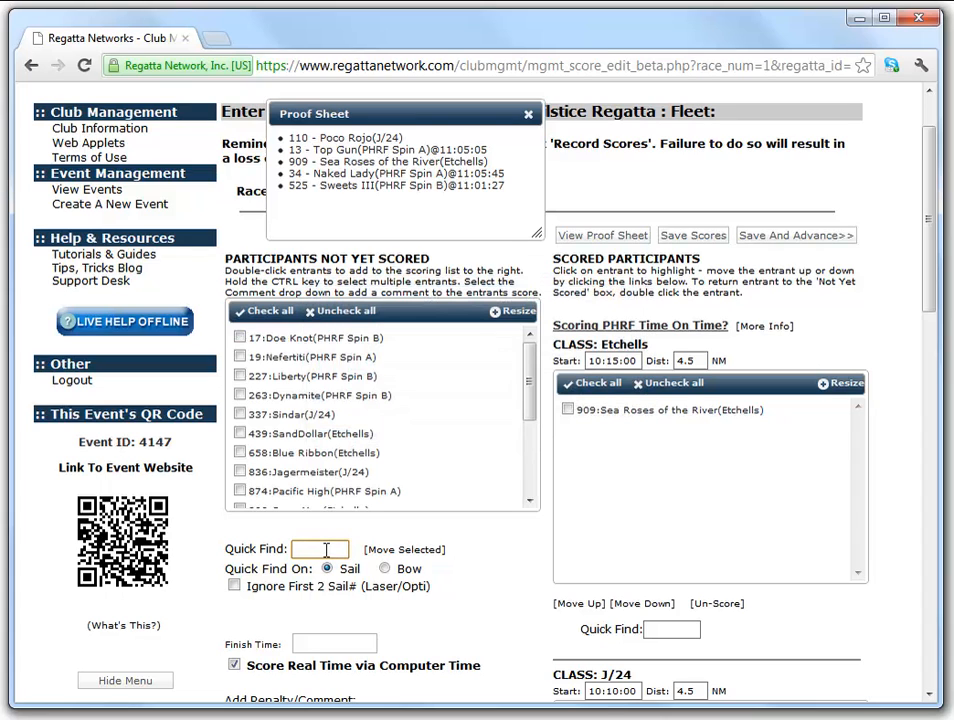
- Score entrant 836 Jagermeister (J/24), and entrant 874 Pacific High (PHRF Spin A) with the computer's finish time
type("836")
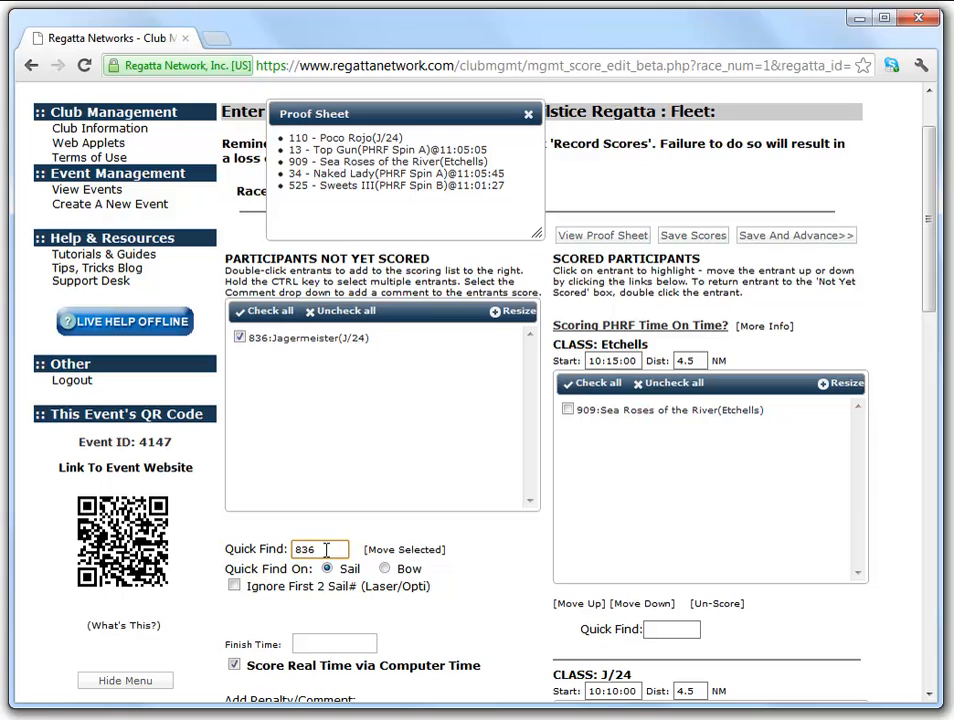
key("Return")
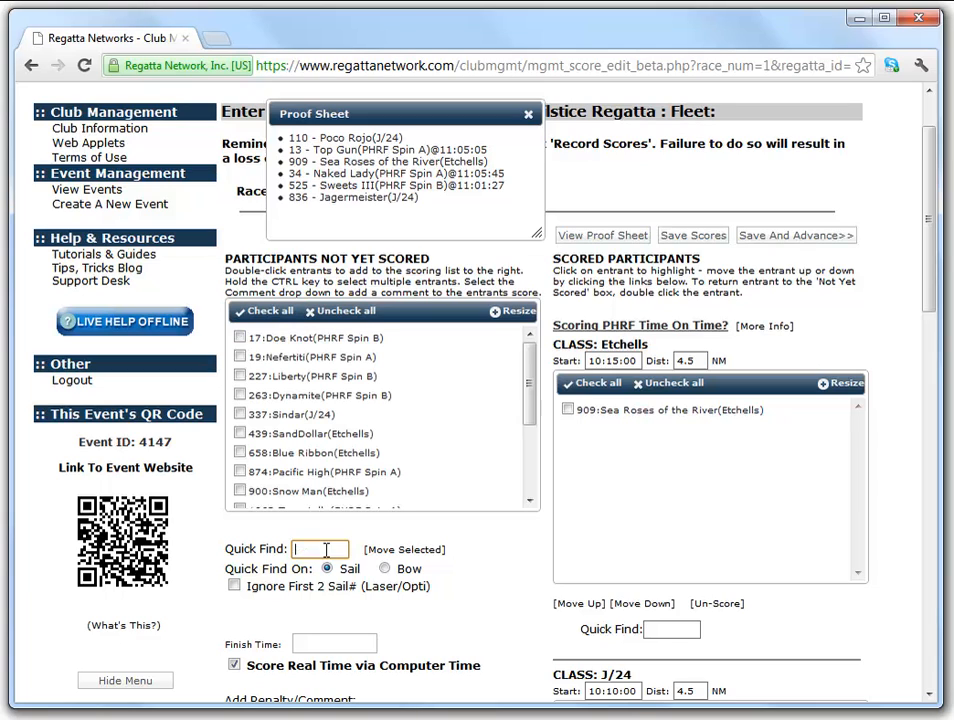
type("874")
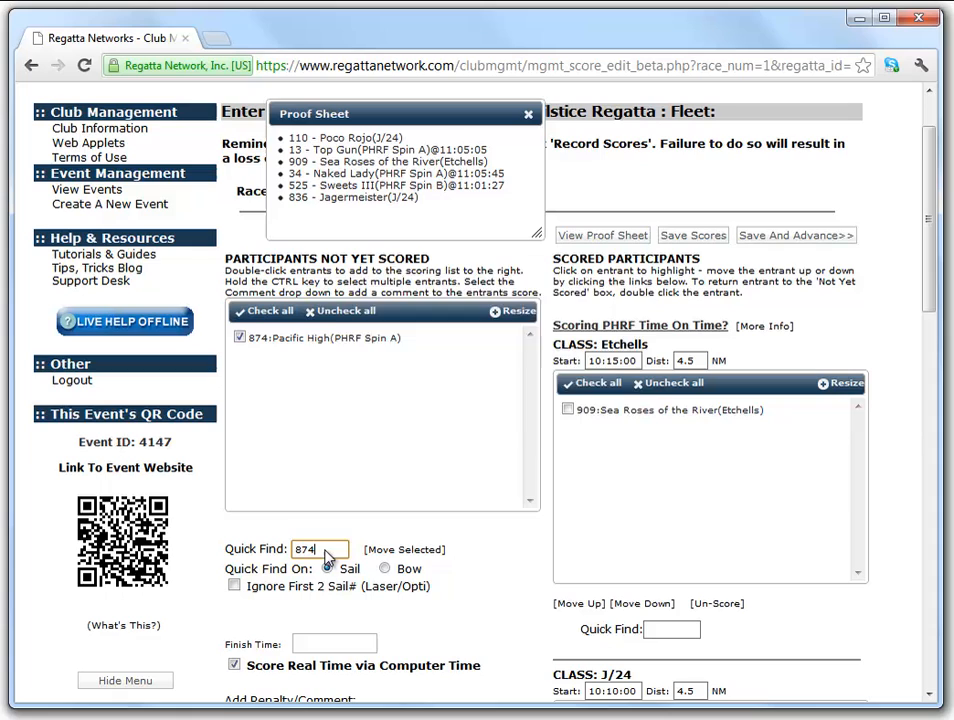
key("Return")
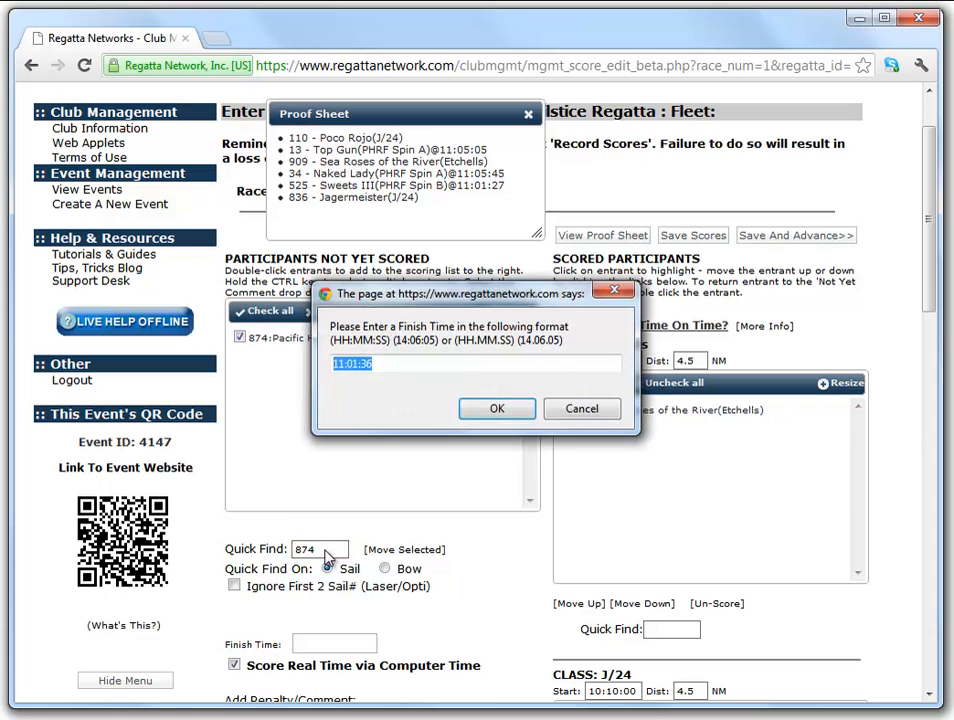
key("Return")
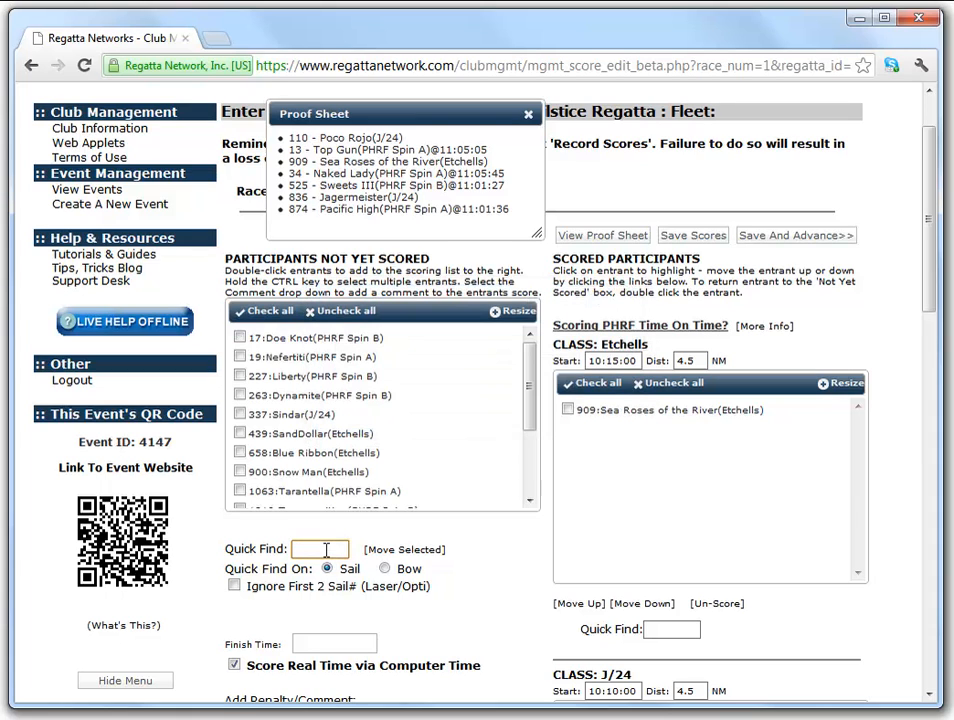
- Score entrants 1063 Tarantella and 19 Nefertiti (both PHRF Spin A) with the computer's finish times, isolating sail 19 with "19:"
type("10")
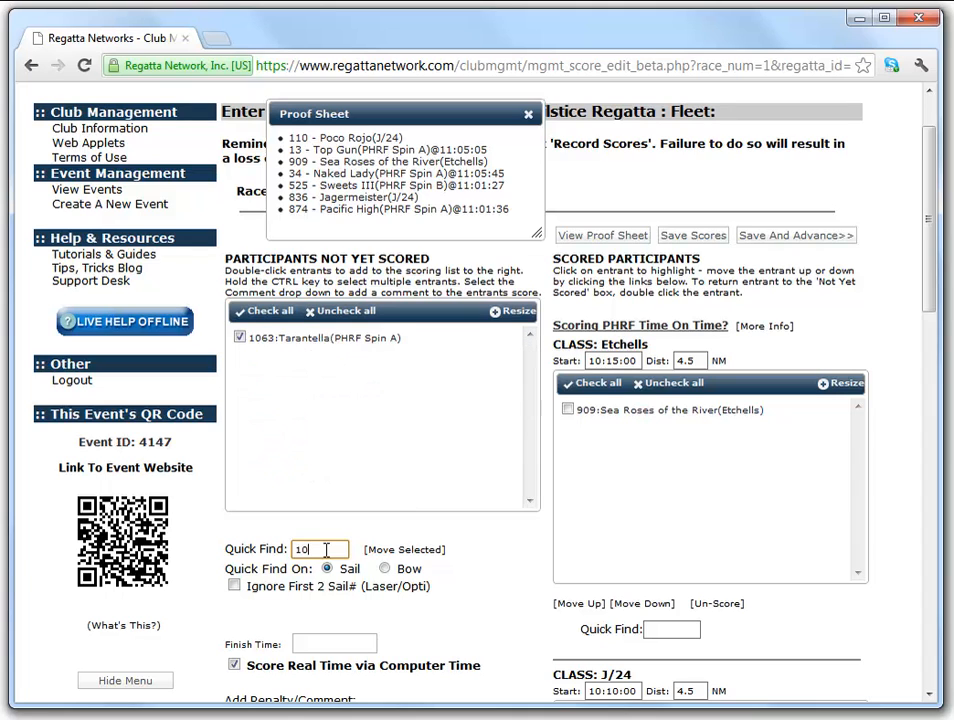
key("Return")
key("Return")
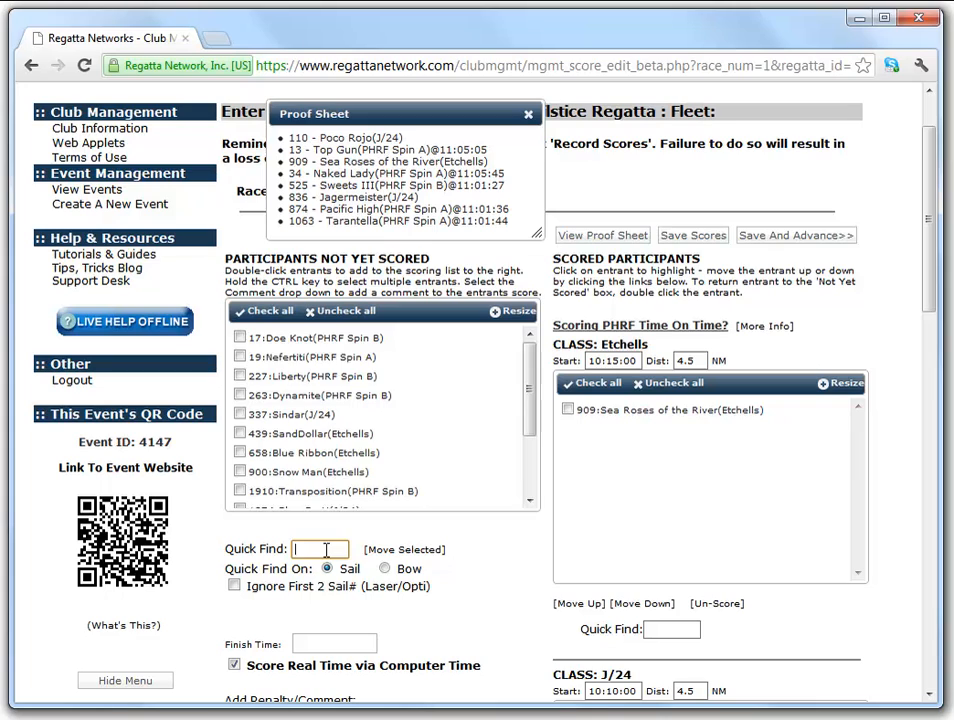
type("19")
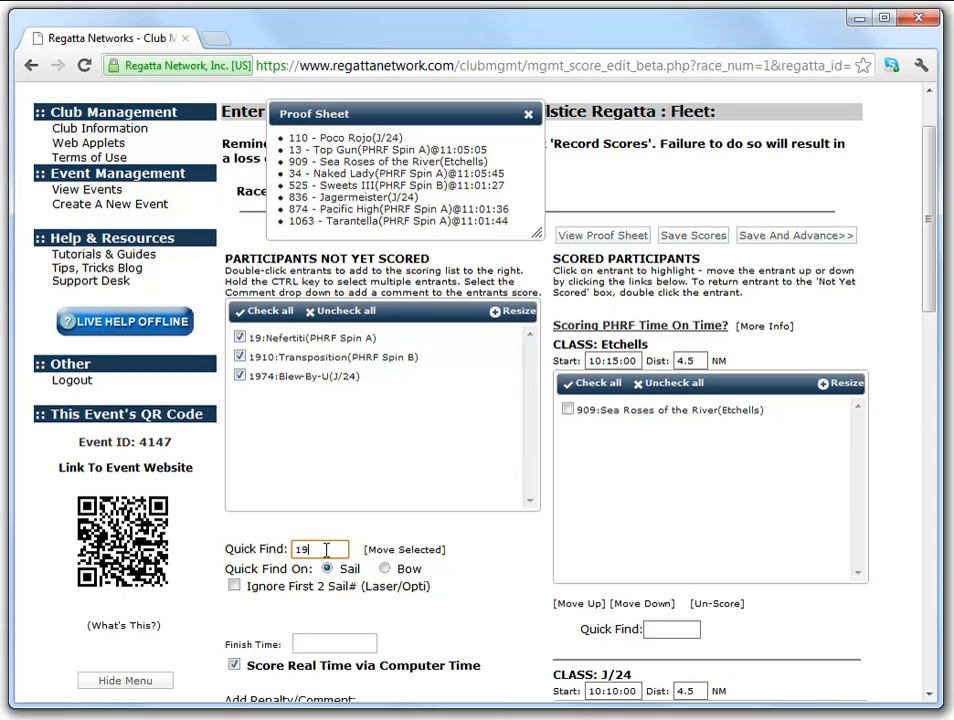
type(":")
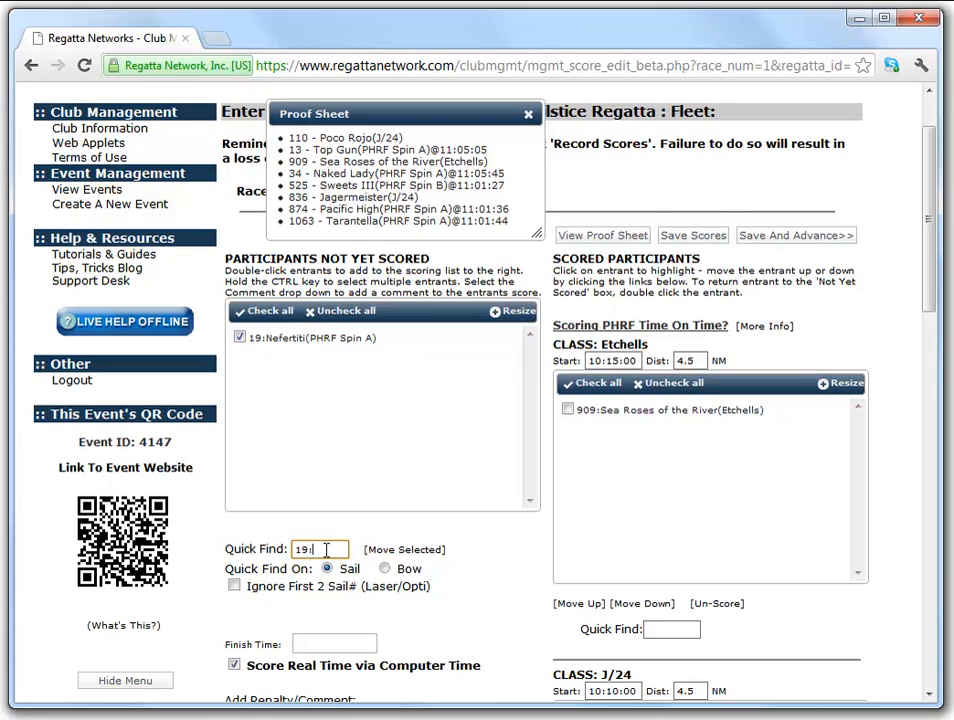
key("Return")
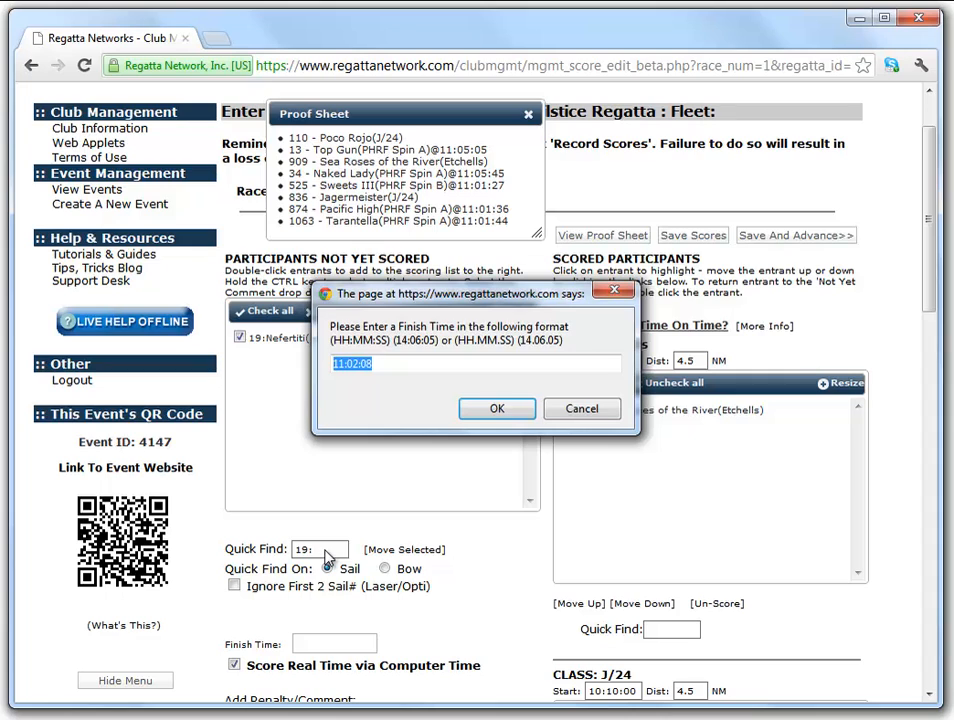
key("Return")
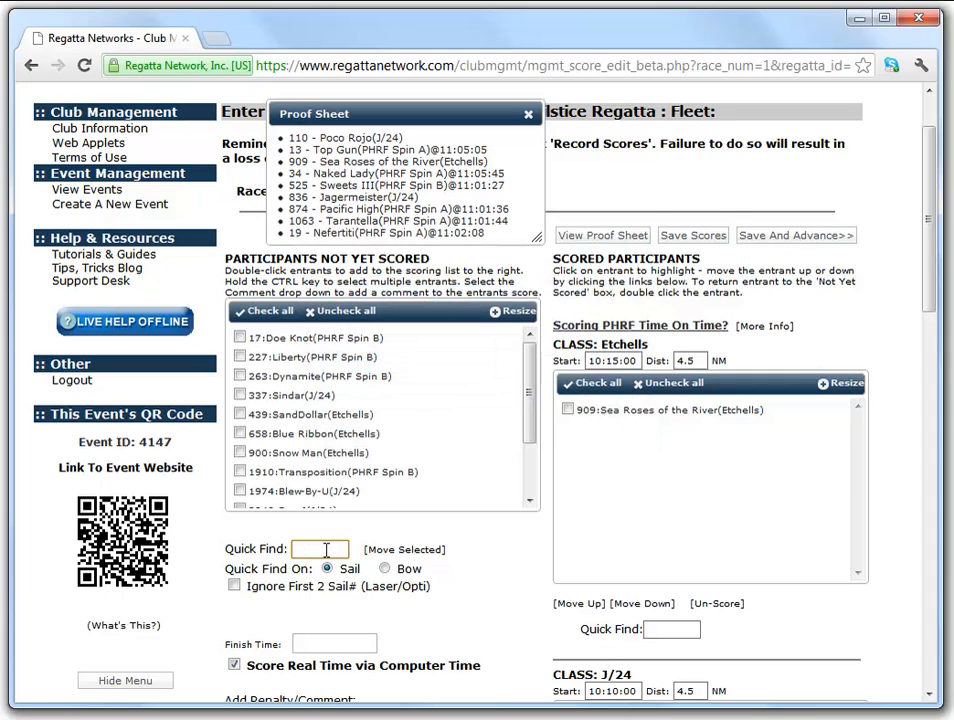
- Turn off real-time scoring and score entrant 263 Dynamite (PHRF Spin B) with finish time 11.02.02
left_click(315, 547)
type("263:")
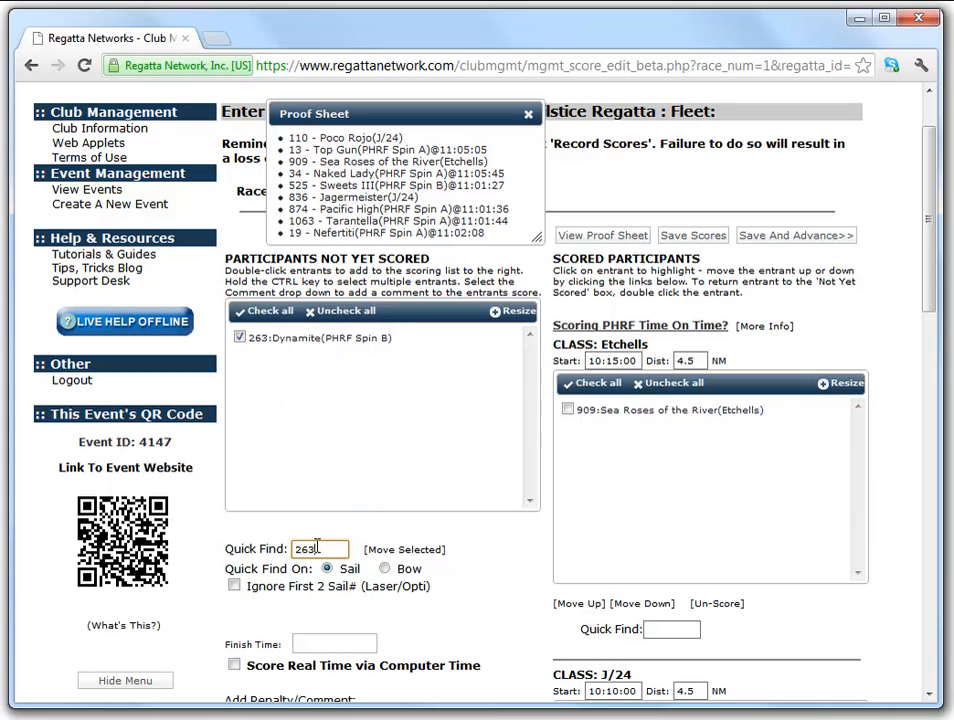
key("Return")
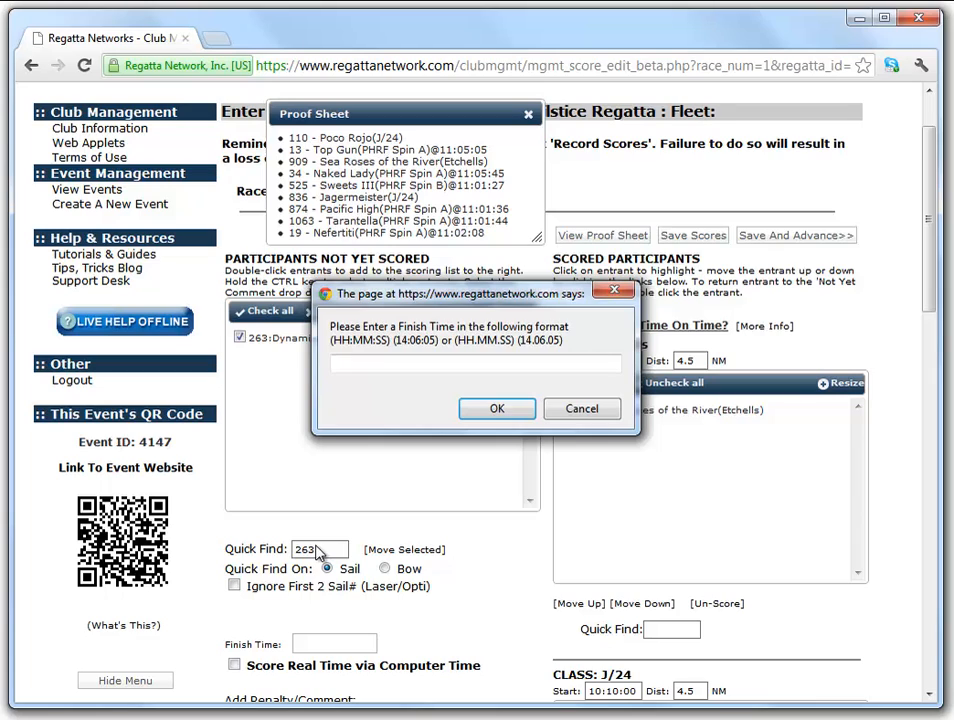
type("11.")
type("02.02")
key("Return")
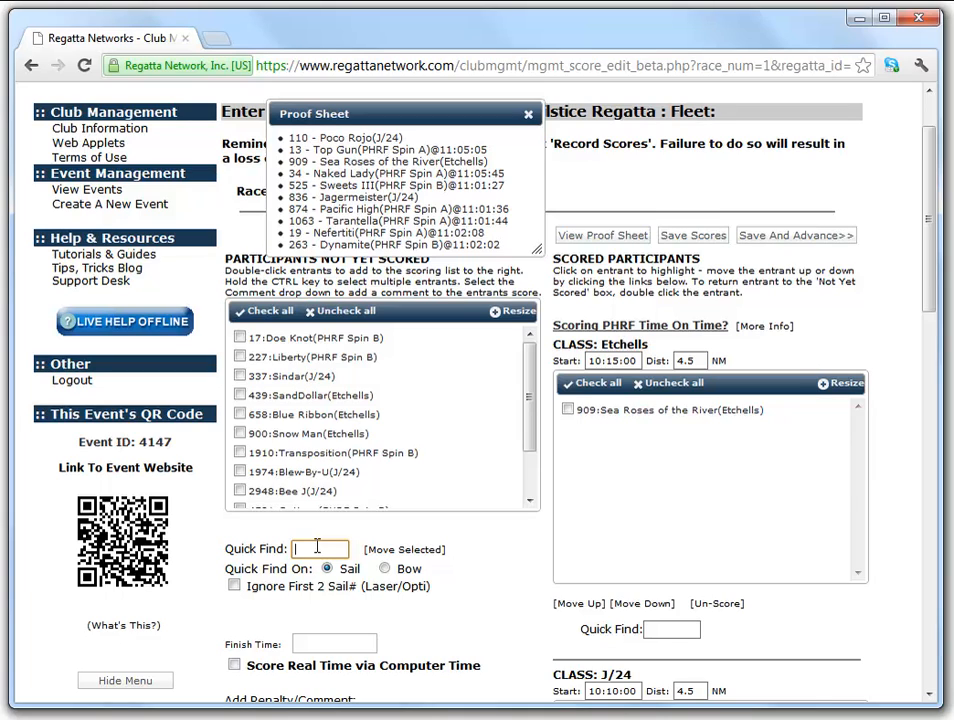
- Score entrant 900 Snow Man (Etchells) by its sail number
type("900")
key("Return")
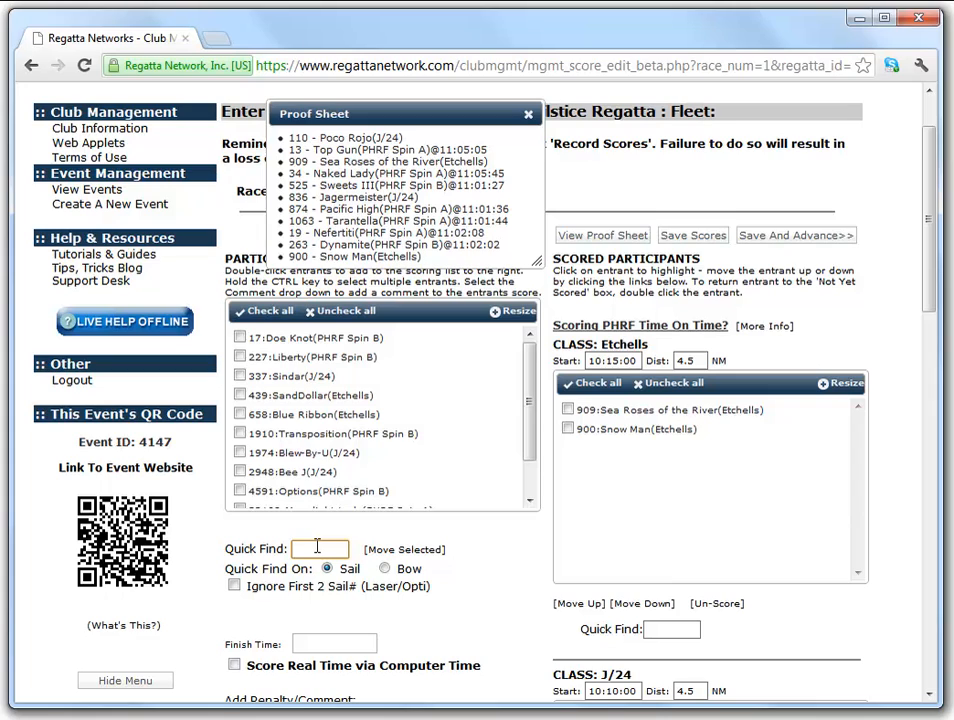
left_click(412, 489)
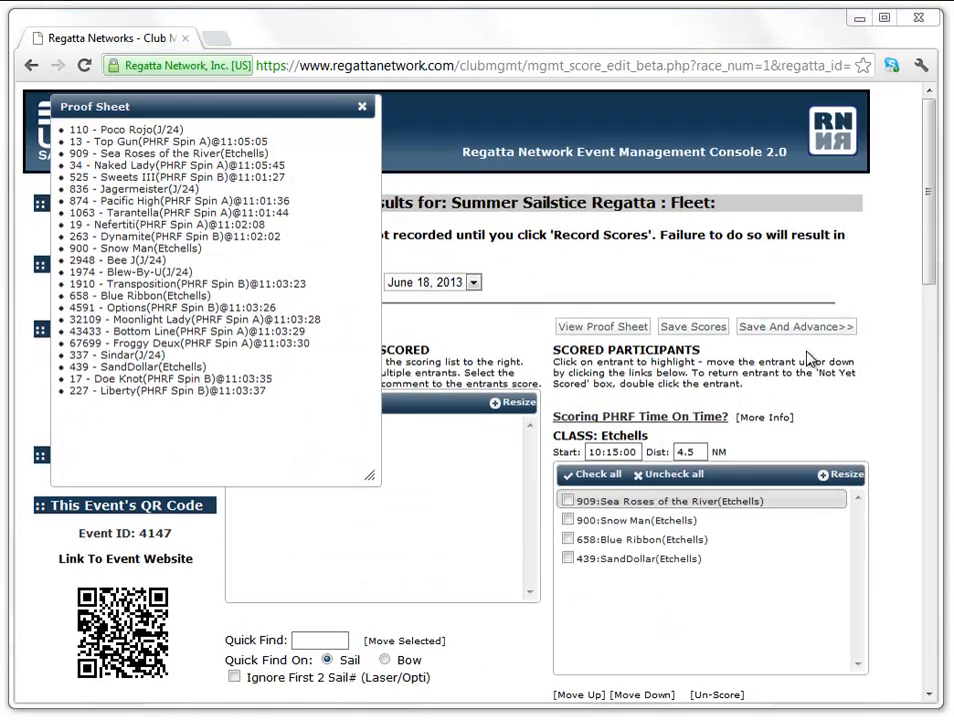
- Save the race 1 scores for all the fleets being scored and advance to race 2
left_click(686, 328)
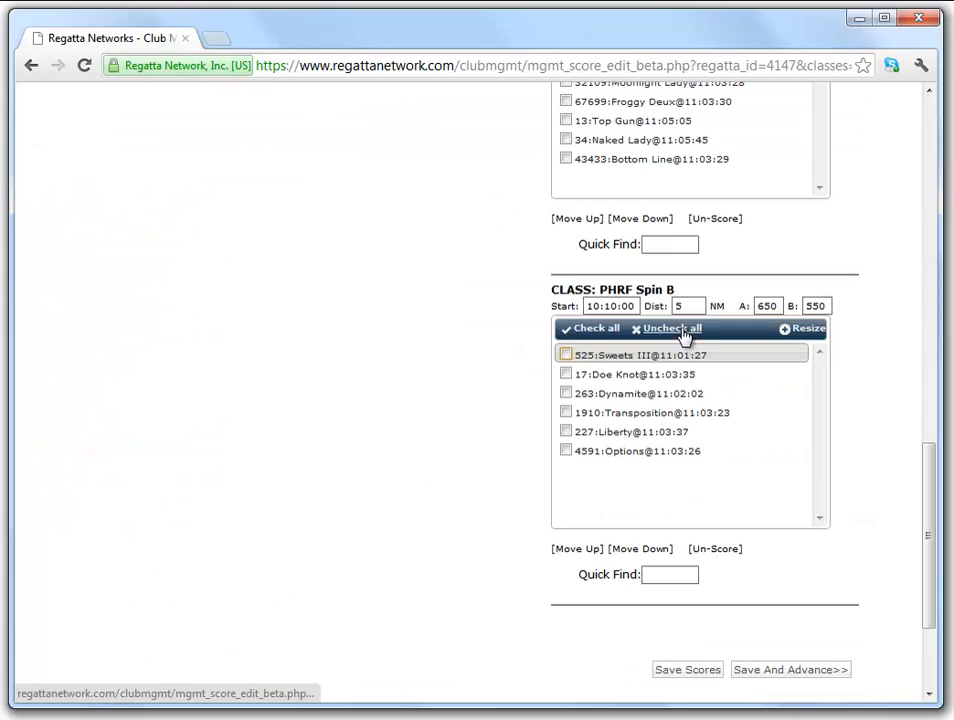
scroll(858, 334, "up", 7)
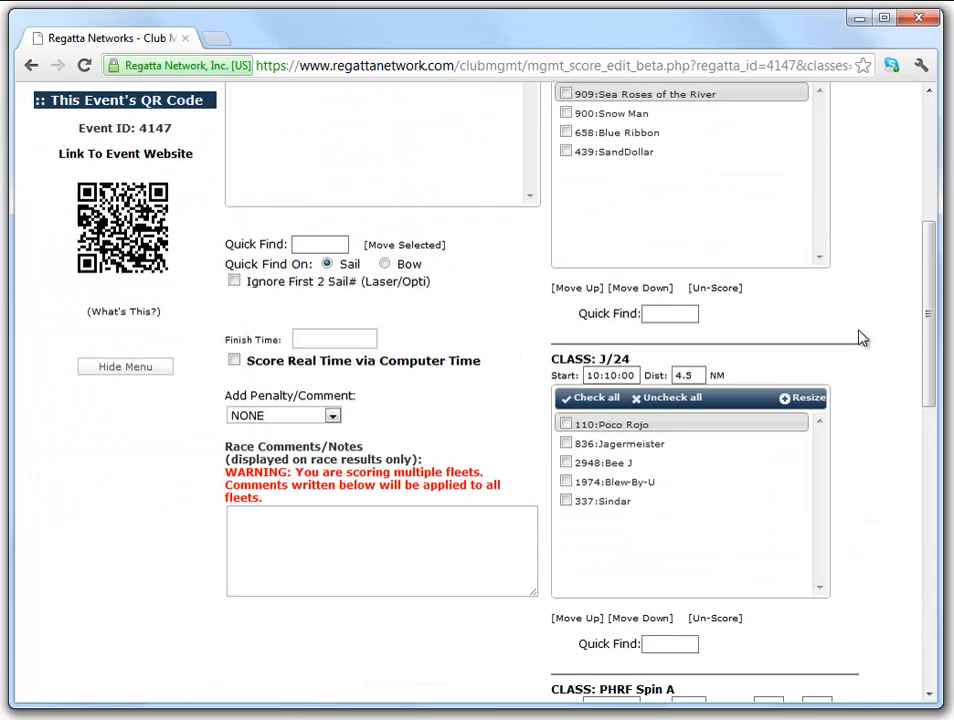
scroll(863, 338, "up", 4)
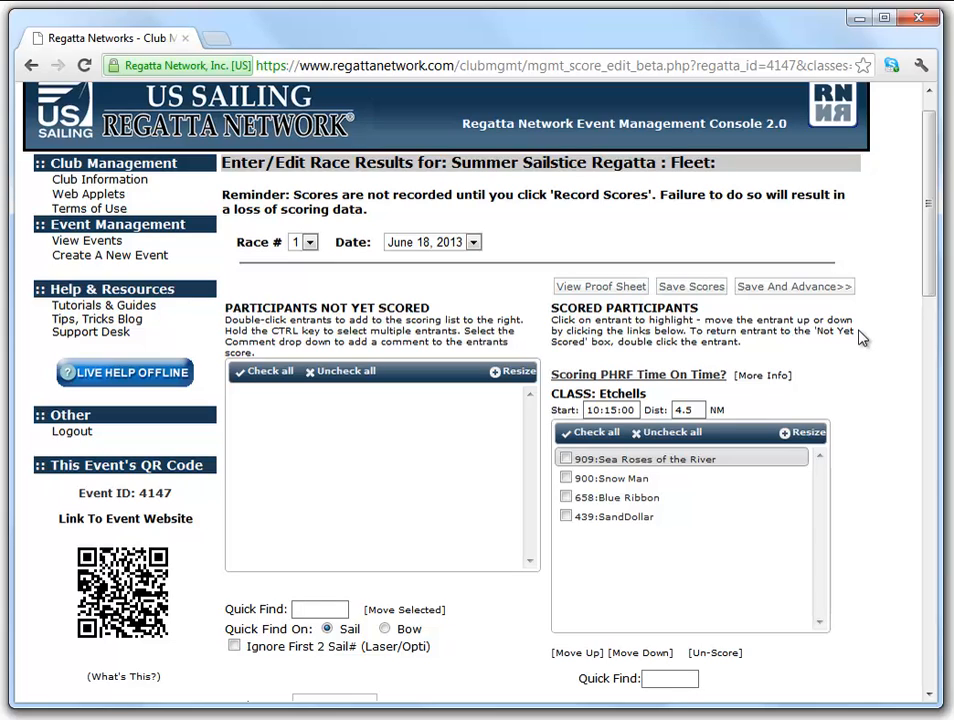
left_click(793, 287)
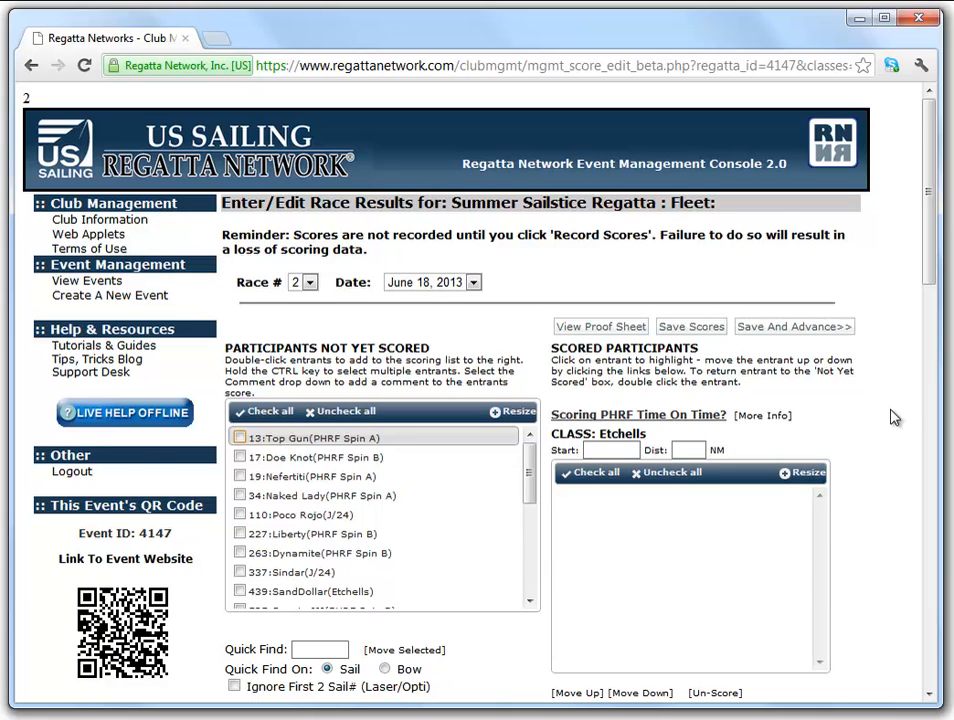
- Return to the race menu and preview the current results, reviewing the series standings down to PHRF Spin B
scroll(894, 418, "down", 14)
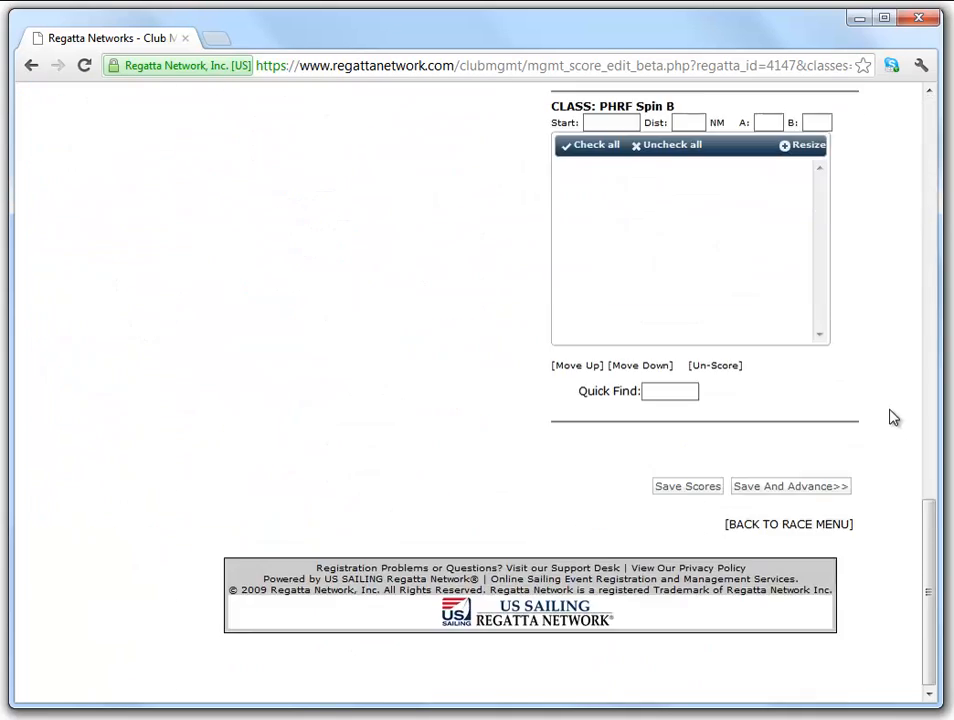
left_click(766, 525)
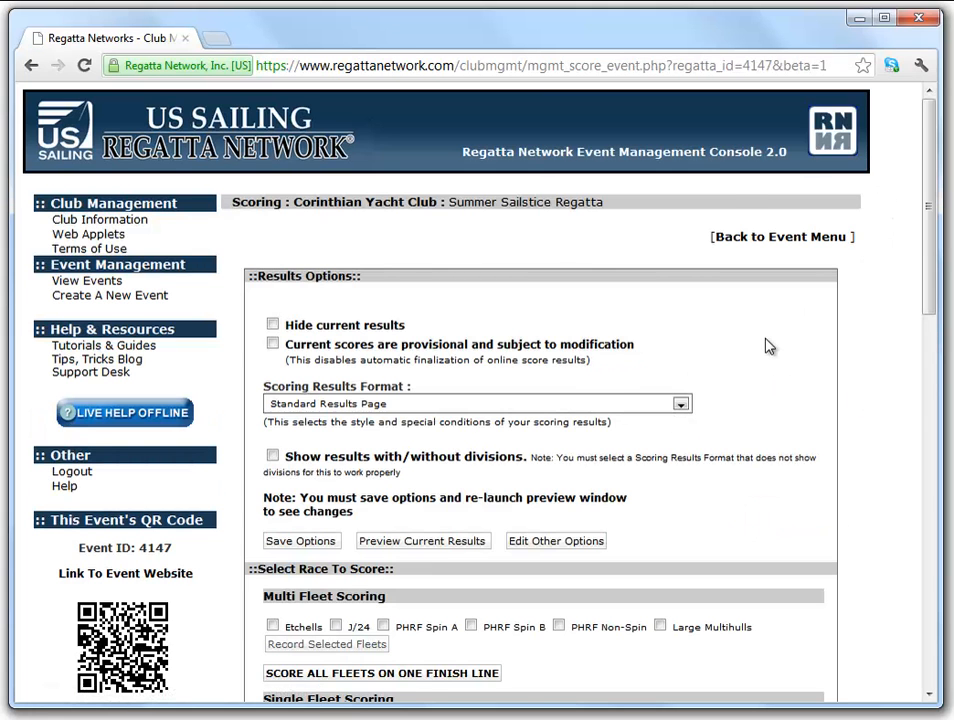
scroll(770, 345, "down", 1)
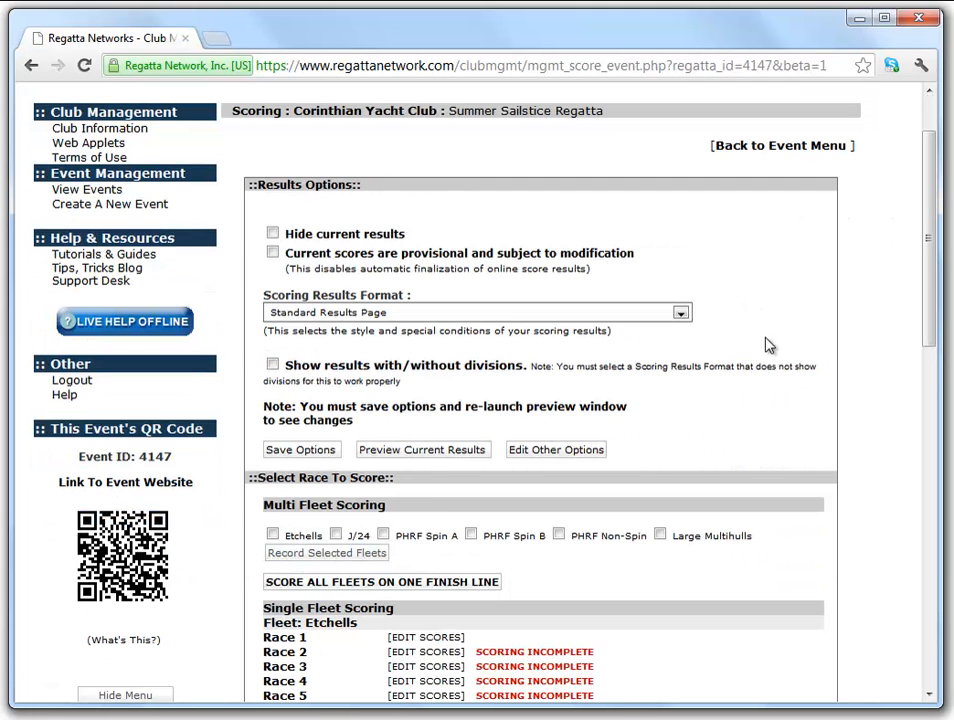
left_click(420, 452)
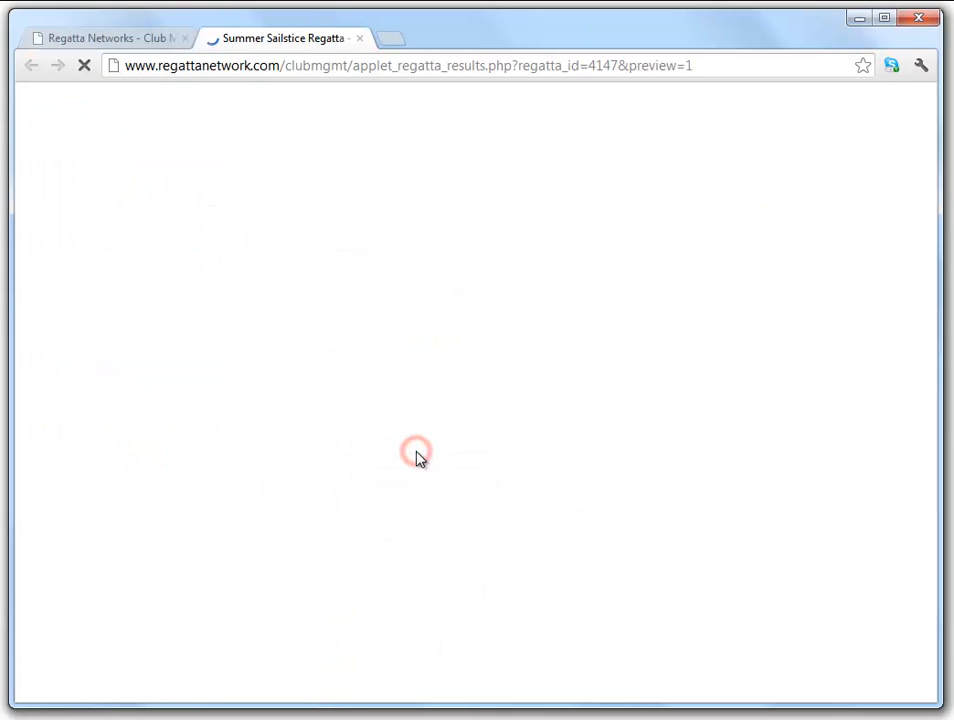
scroll(798, 290, "down", 3)
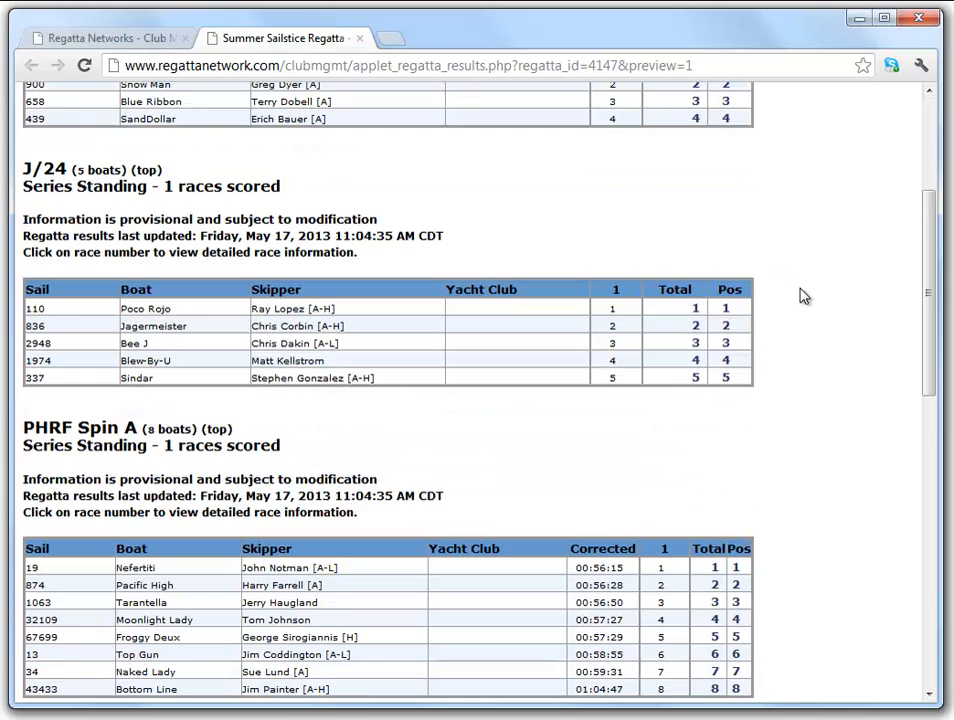
scroll(815, 299, "down", 1)
scroll(823, 300, "down", 2)
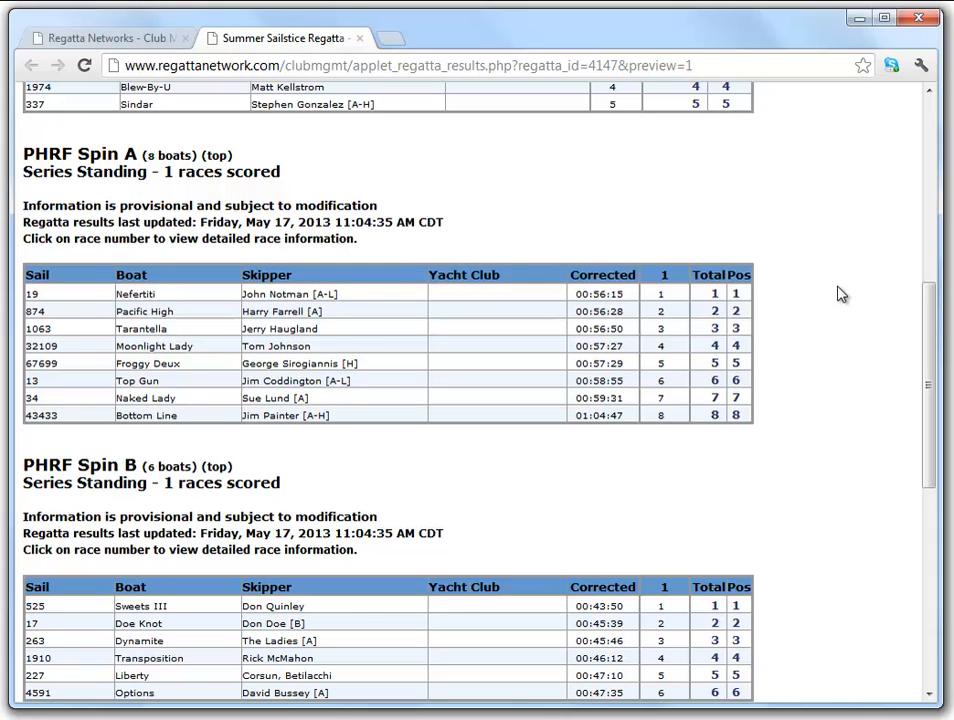
- View the detailed race 1 results of the PHRF Spin A fleet, then return through the standings to the scoring page
left_click(663, 275)
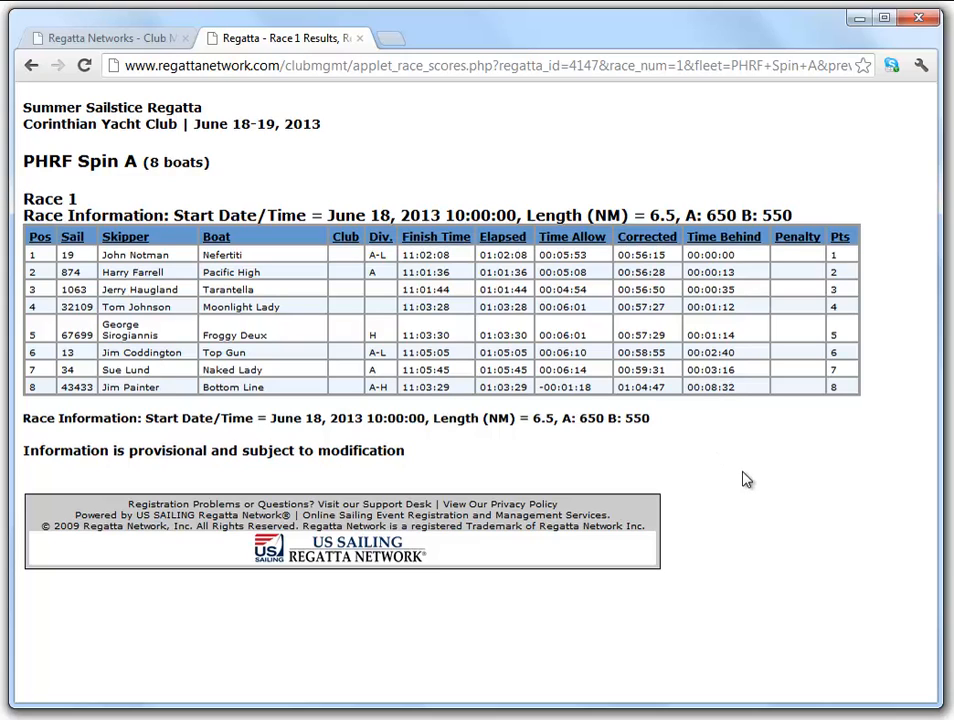
left_click(30, 68)
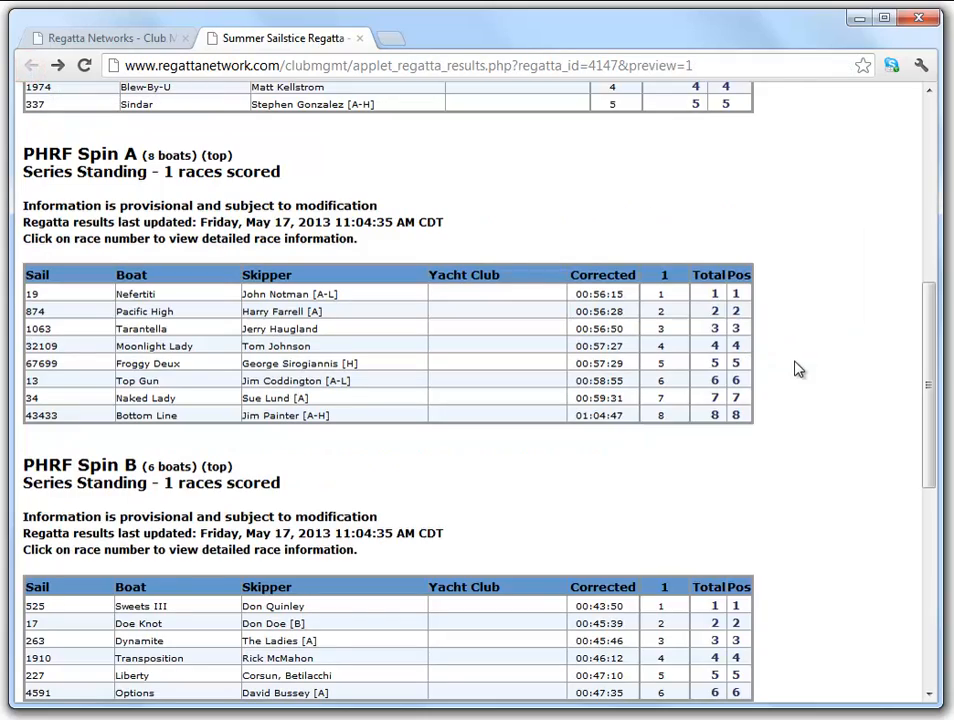
scroll(812, 357, "up", 5)
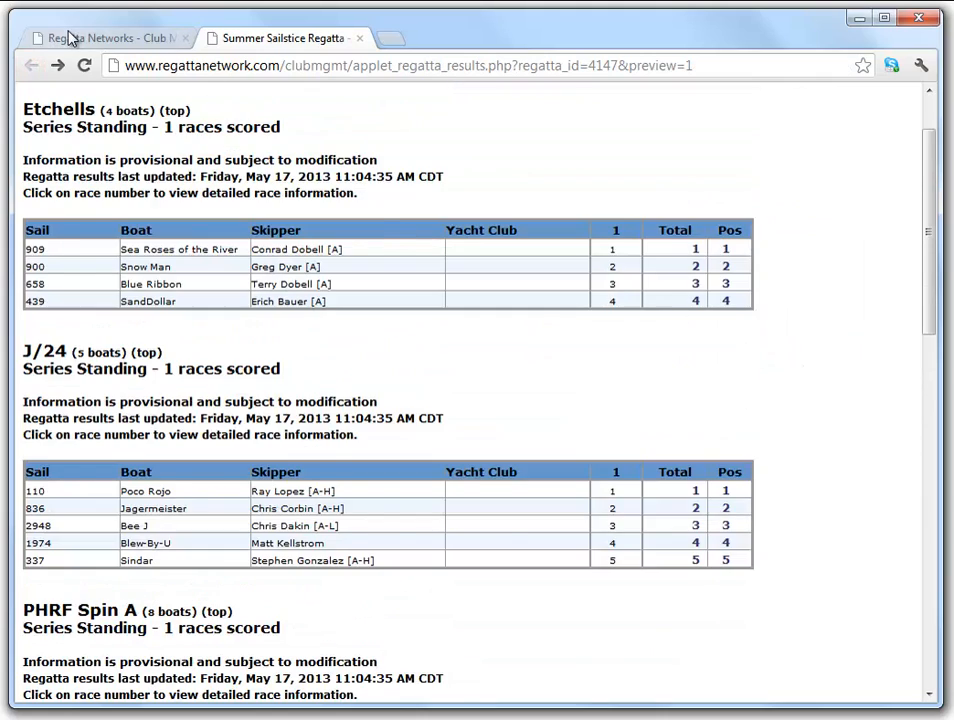
left_click(68, 37)
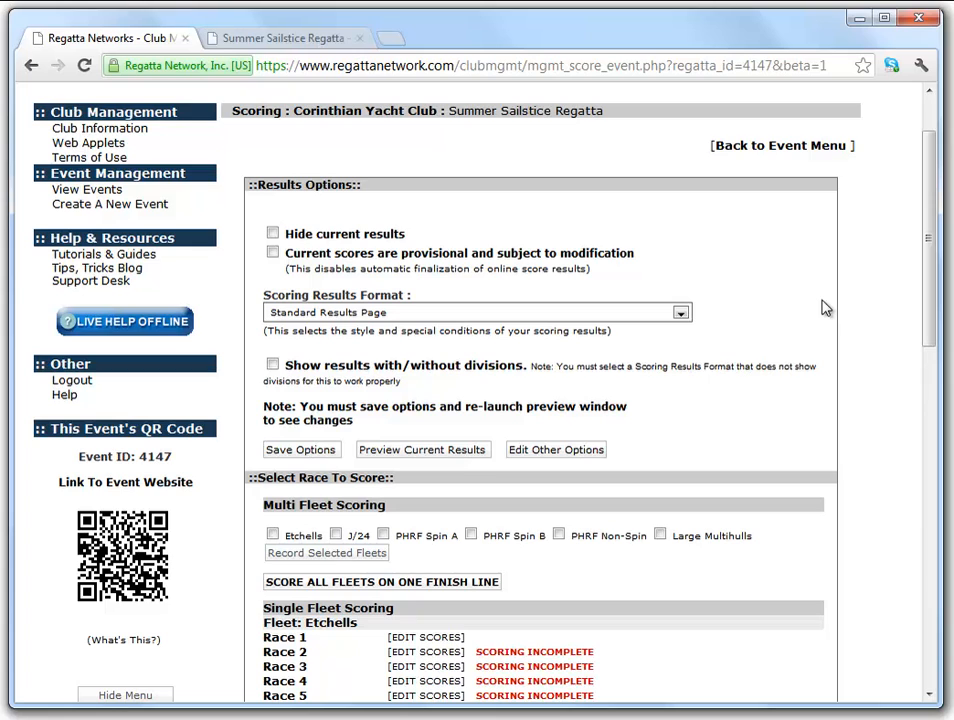
- Open the event's public website and go to its posted race results
left_click(122, 481)
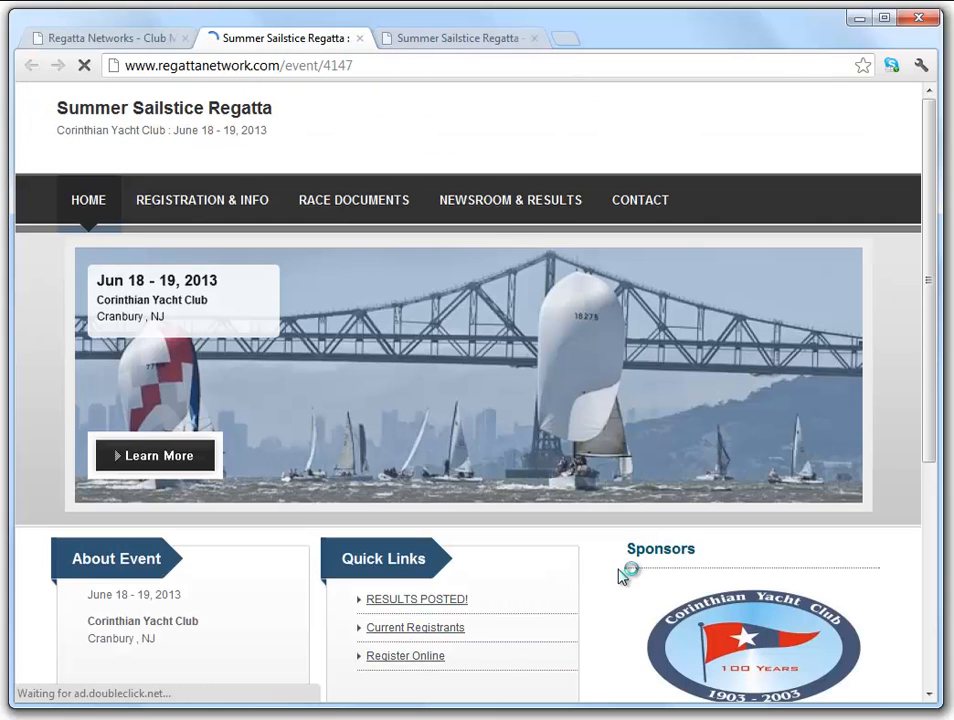
scroll(607, 571, "down", 1)
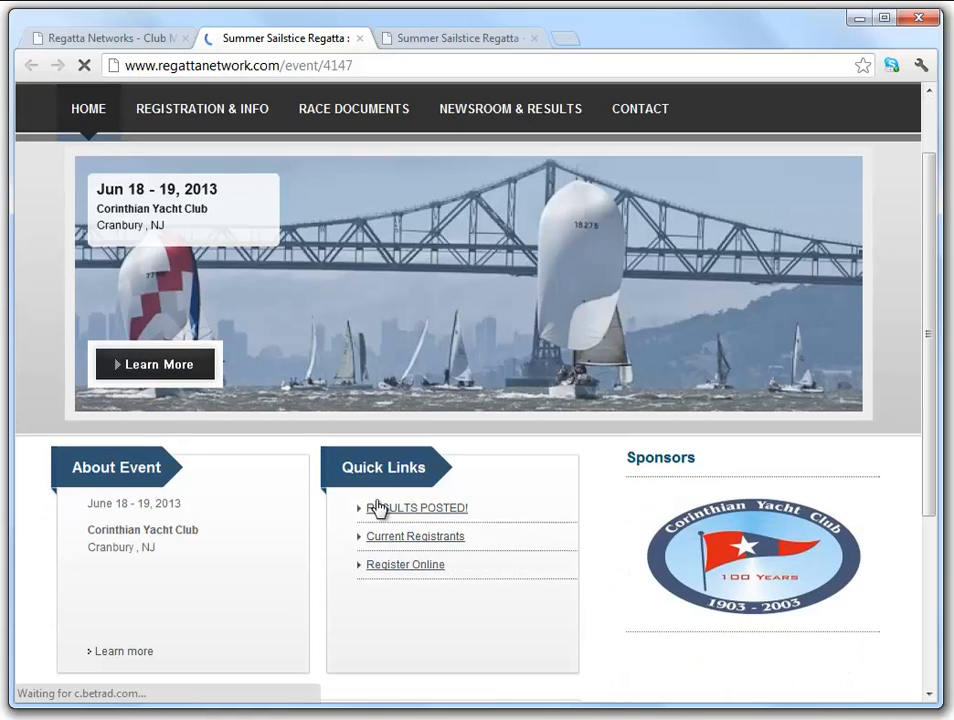
left_click(380, 508)
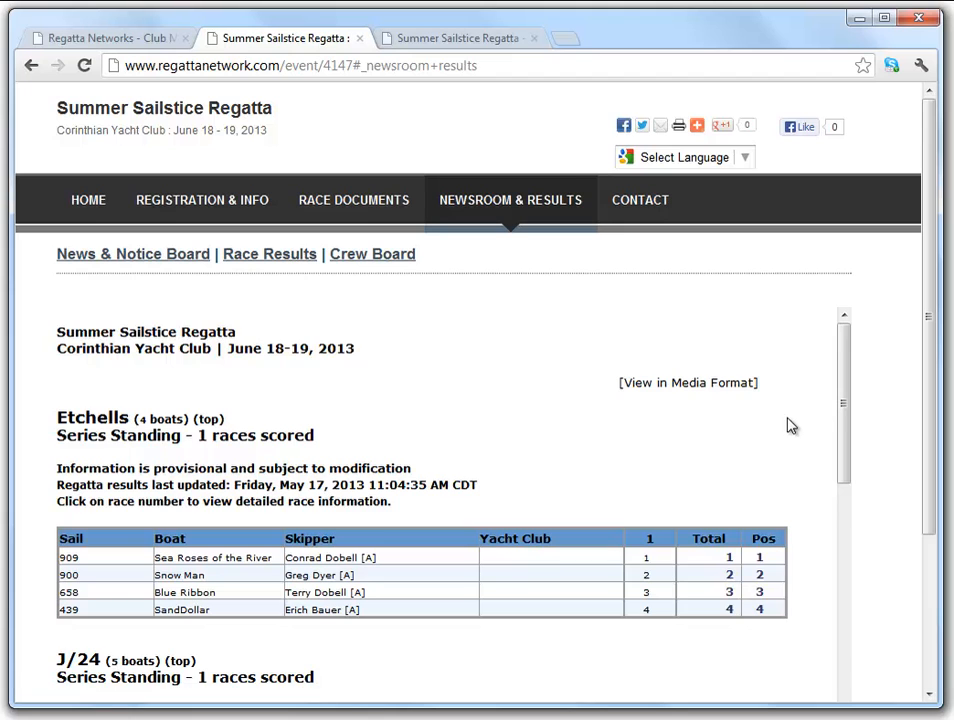
- Review each fleet's posted series standings on the event website, then return to the scoring page
scroll(790, 426, "down", 1)
scroll(790, 426, "down", 4)
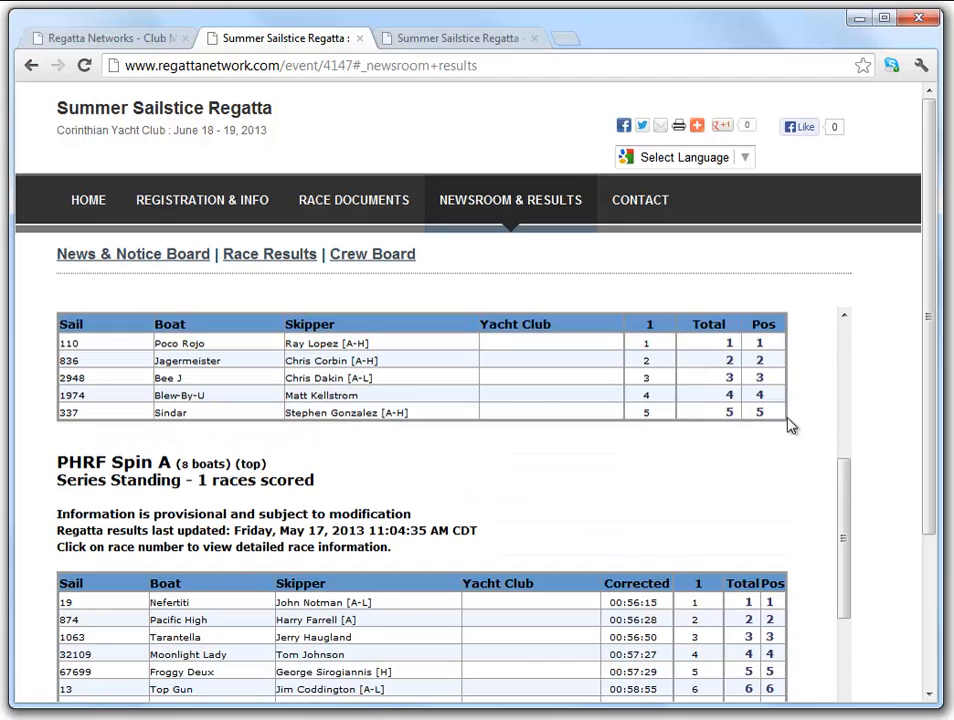
scroll(790, 426, "down", 1)
scroll(790, 426, "down", 2)
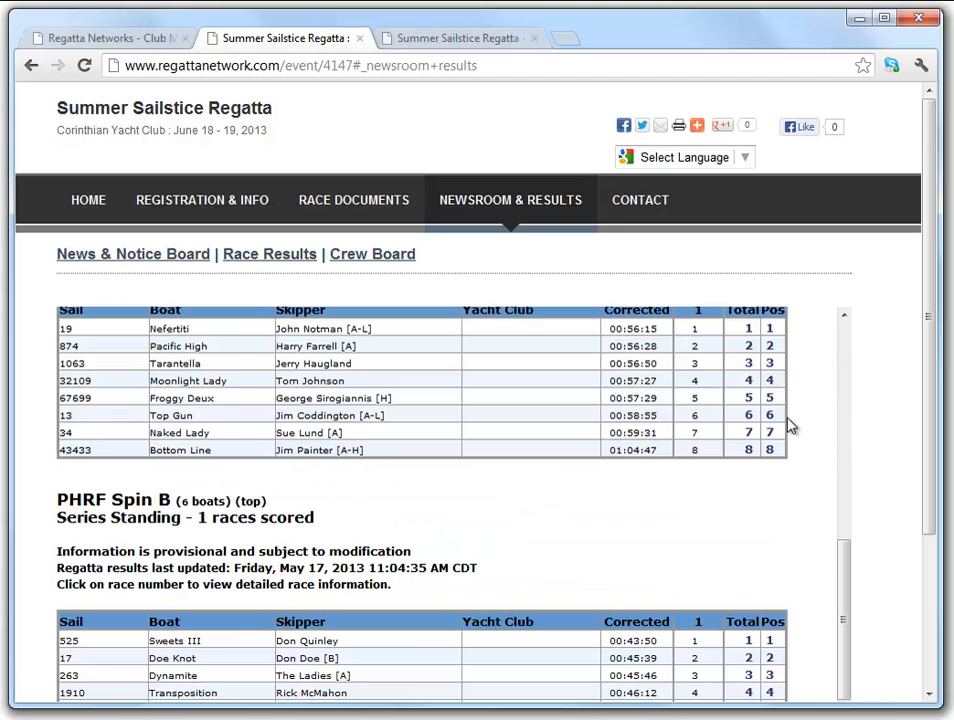
scroll(790, 426, "down", 2)
scroll(790, 426, "up", 6)
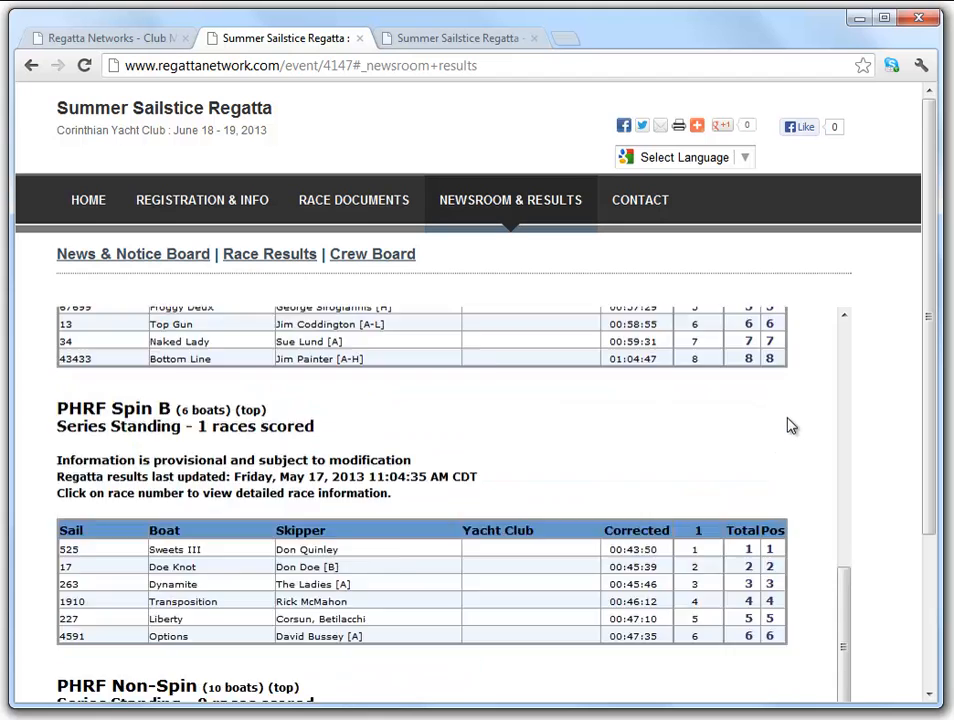
scroll(790, 426, "up", 3)
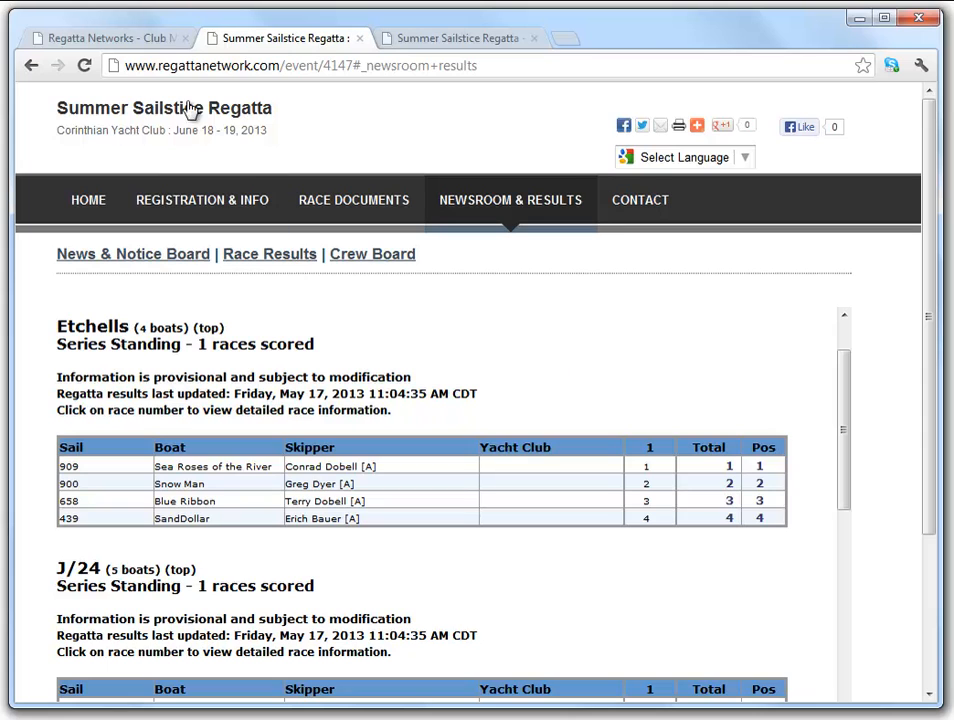
left_click(97, 40)
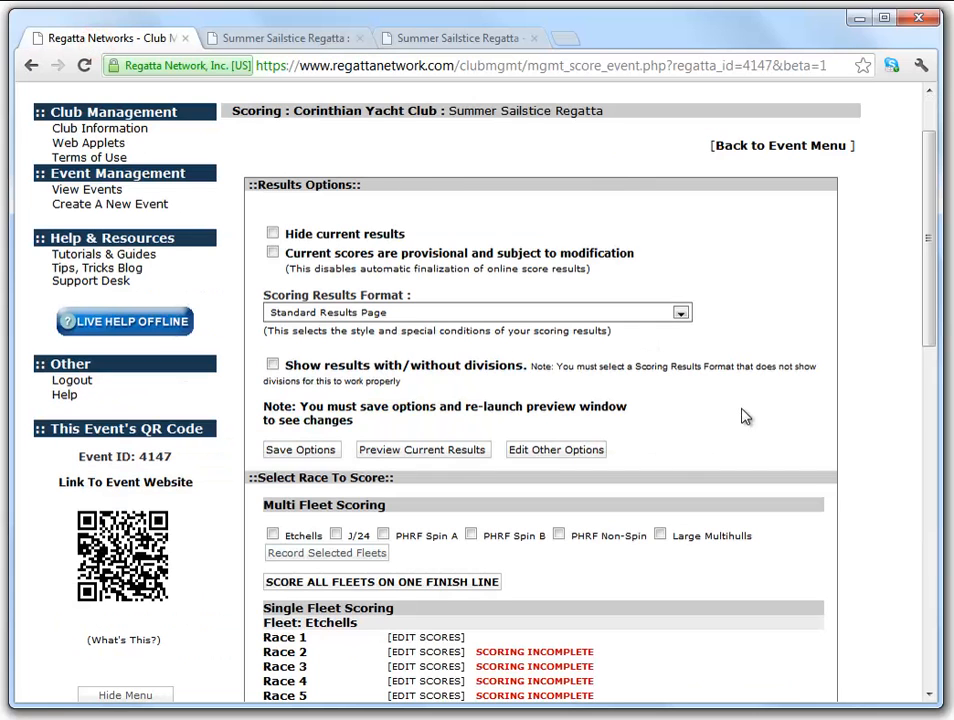